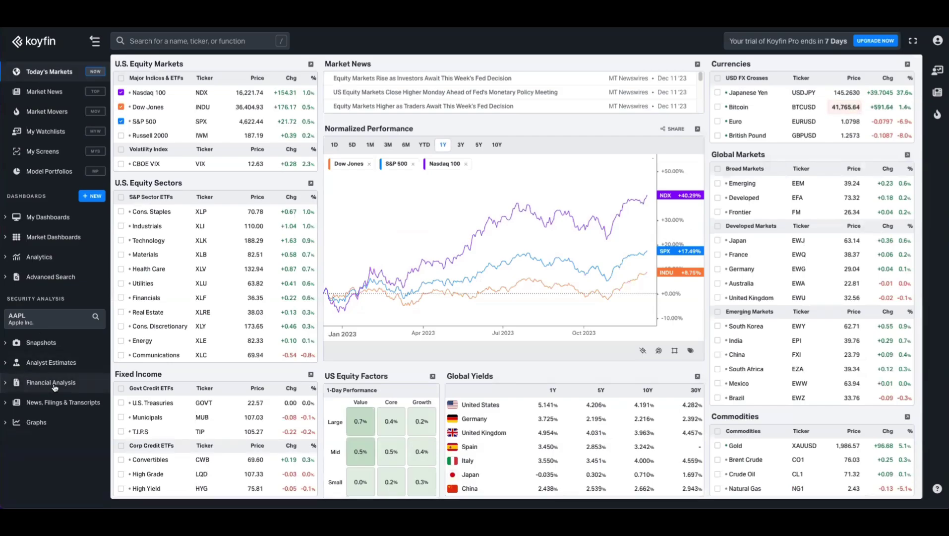
# - Open the Highlights view of the Financial Analysis section for Apple Inc
pyautogui.click(42, 382)
pyautogui.scroll(-2, 55, 388)
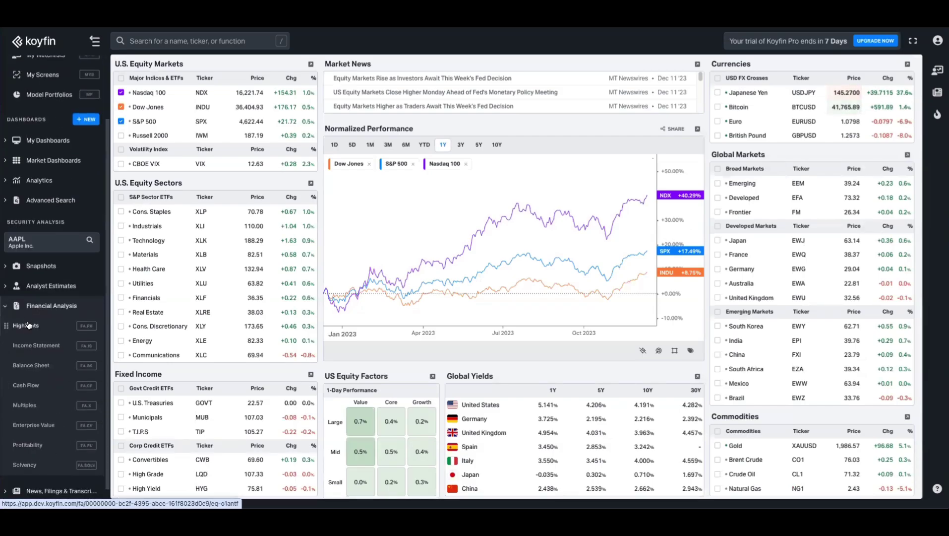
pyautogui.click(35, 325)
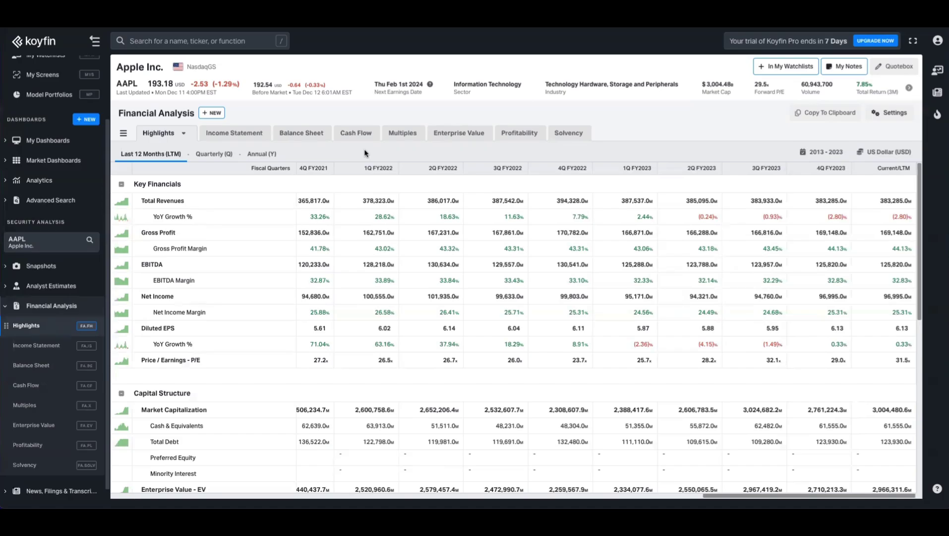
# - Look through Apple's Income Statement, Cash Flow, Multiples and Solvency tables, including earlier Solvency periods, and return to Highlights
pyautogui.click(260, 133)
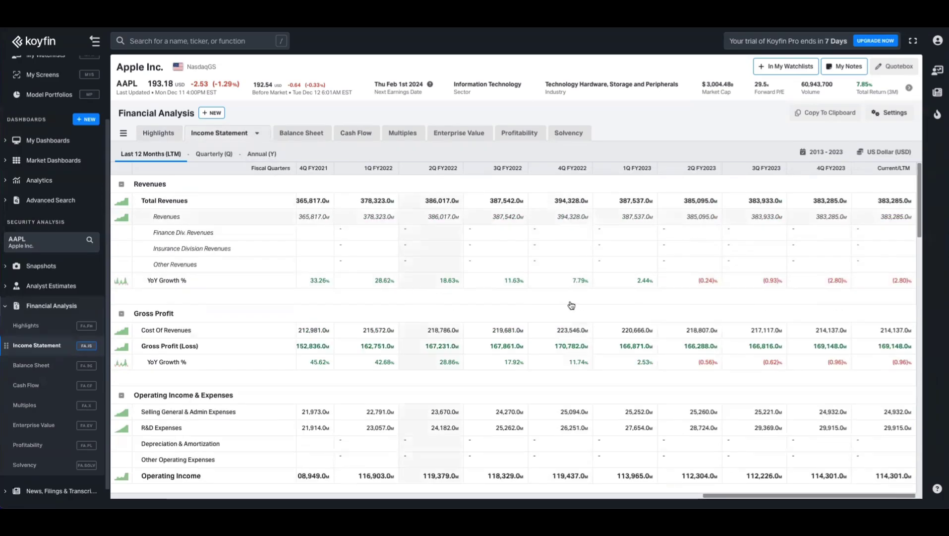
pyautogui.click(358, 141)
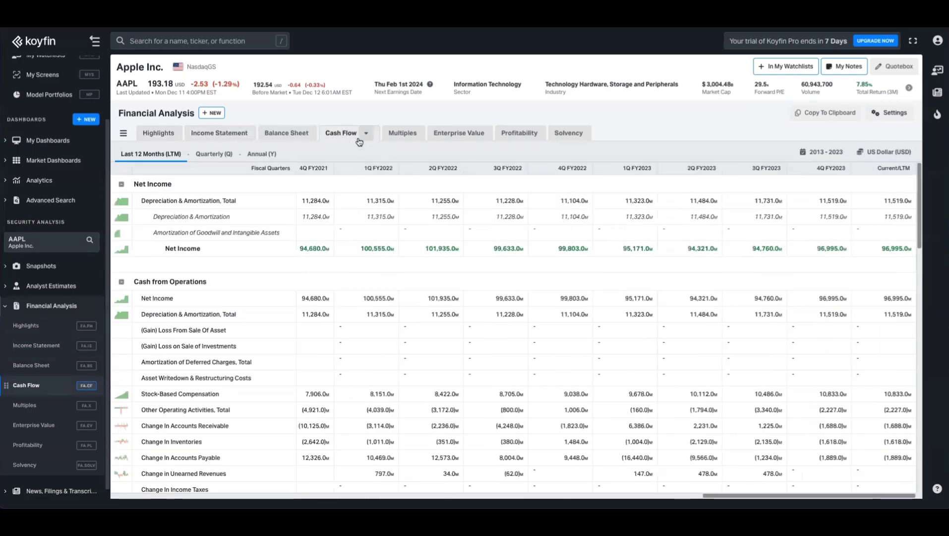
pyautogui.click(404, 135)
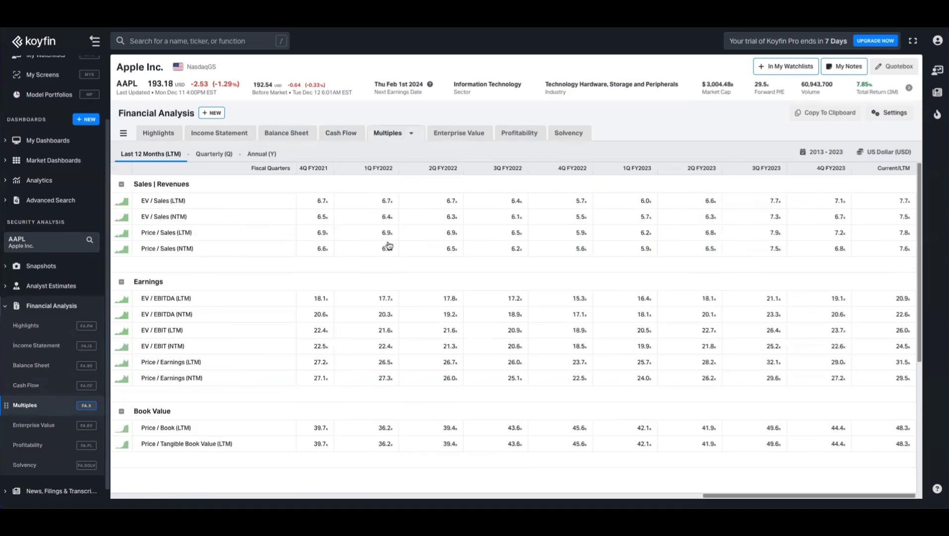
pyautogui.click(570, 133)
pyautogui.scroll(-2, 504, 290)
pyautogui.scroll(2, 471, 372)
pyautogui.hscroll(-10, 439, 455)
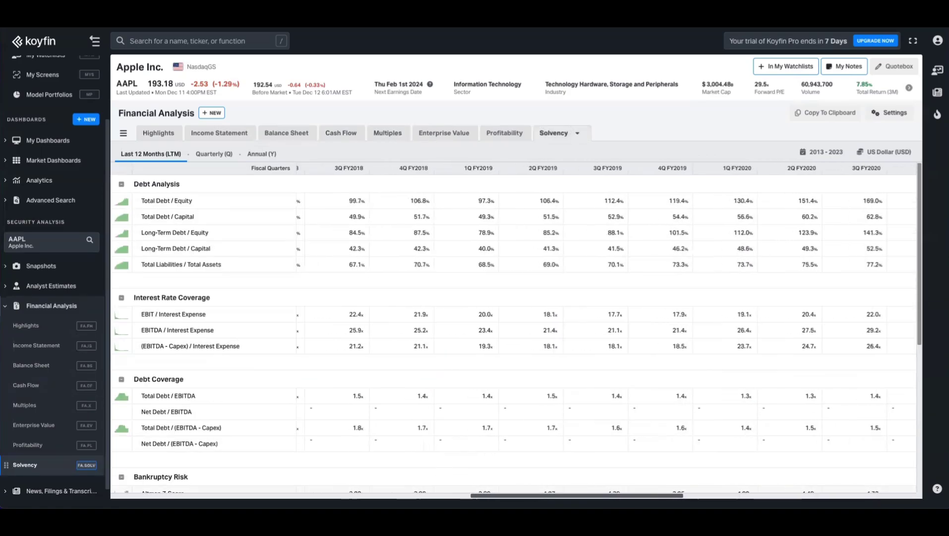
pyautogui.hscroll(-4, 504, 347)
pyautogui.click(159, 133)
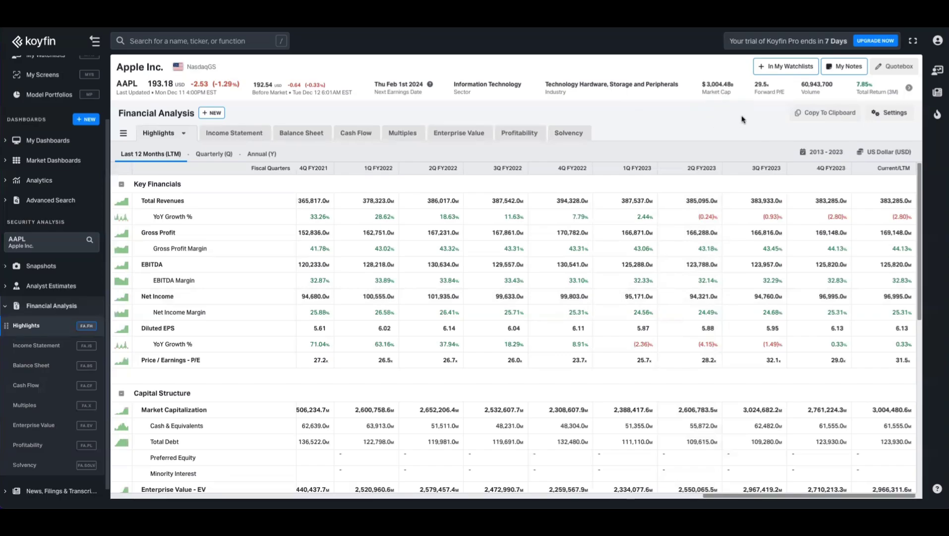
# - Order the Highlights table with the most recent period on the left, and display currency values in billions with 2 decimals
pyautogui.click(884, 118)
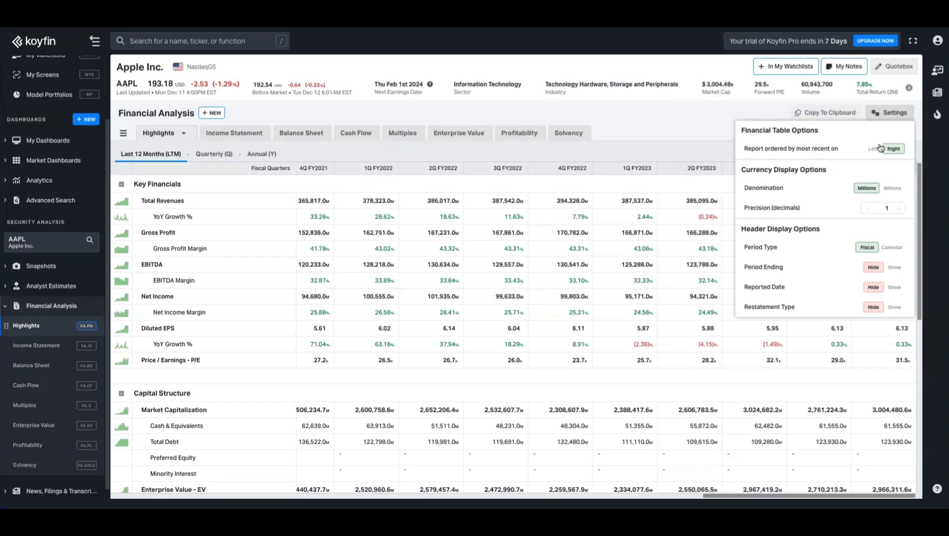
pyautogui.click(875, 150)
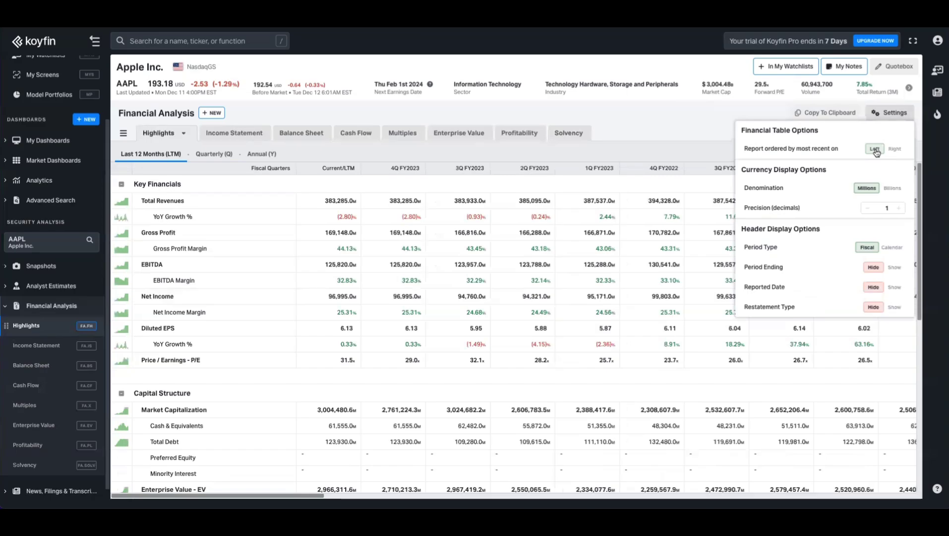
pyautogui.click(893, 188)
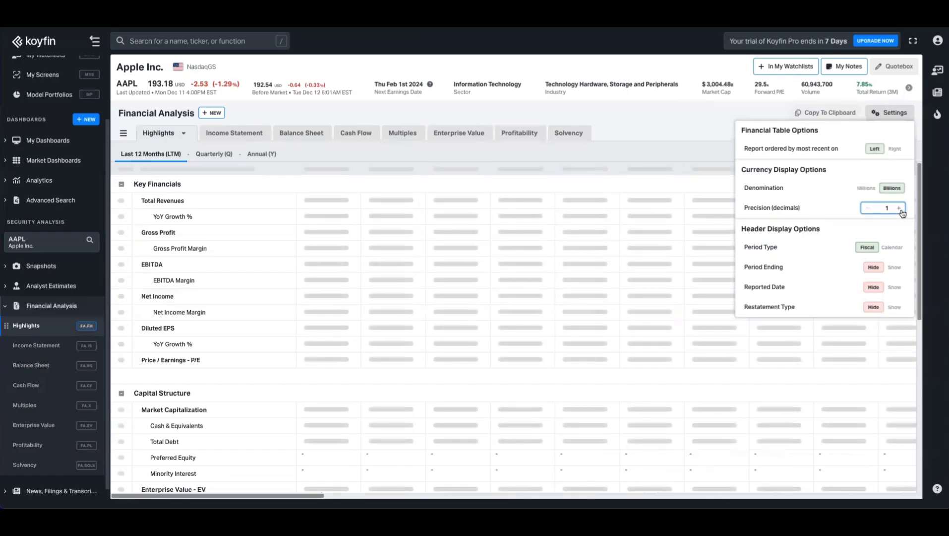
pyautogui.click(899, 209)
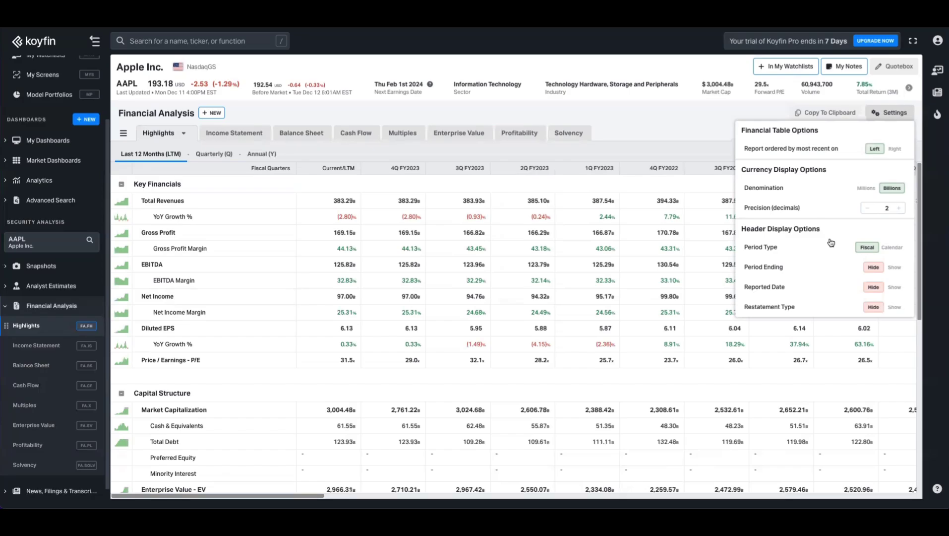
# - Switch the header period type to Calendar and show the period ending, reported date and restatement type for each column
pyautogui.click(892, 247)
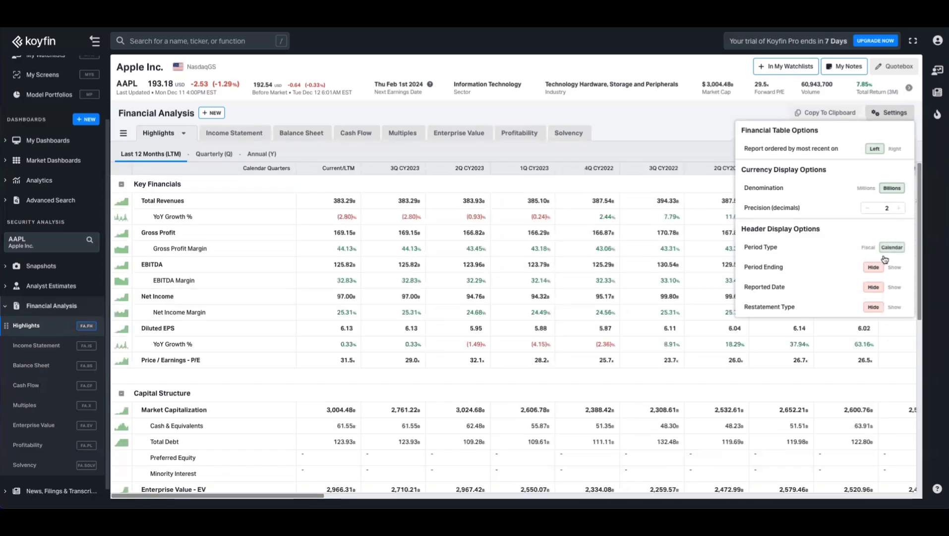
pyautogui.click(893, 267)
pyautogui.click(894, 287)
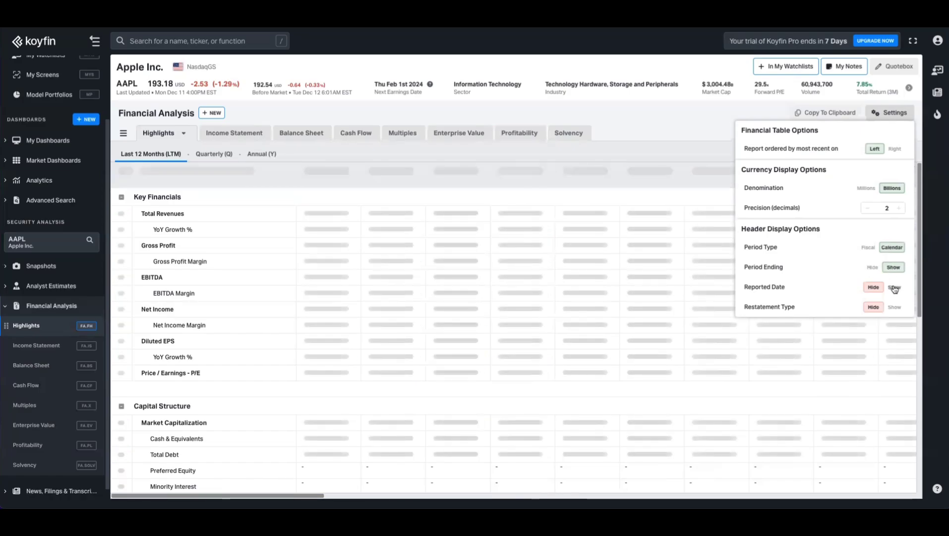
pyautogui.click(894, 307)
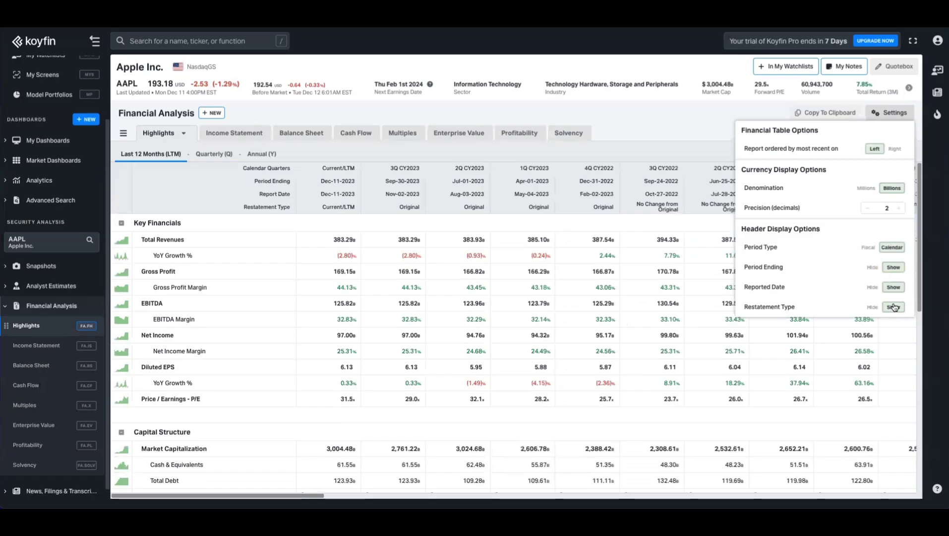
pyautogui.click(874, 113)
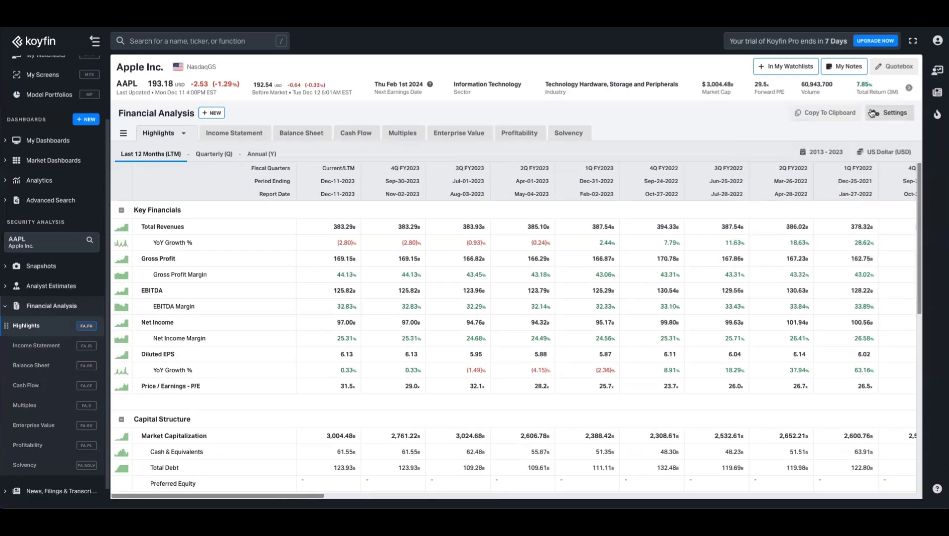
# - Look through the currencies the financial data can be converted into, including the available items in the Currency Picker
pyautogui.click(890, 154)
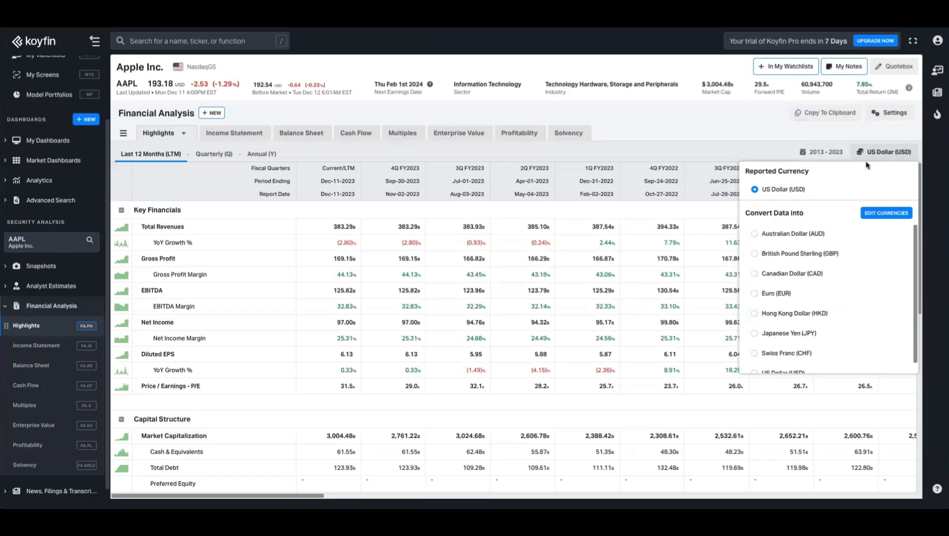
pyautogui.scroll(-1, 865, 310)
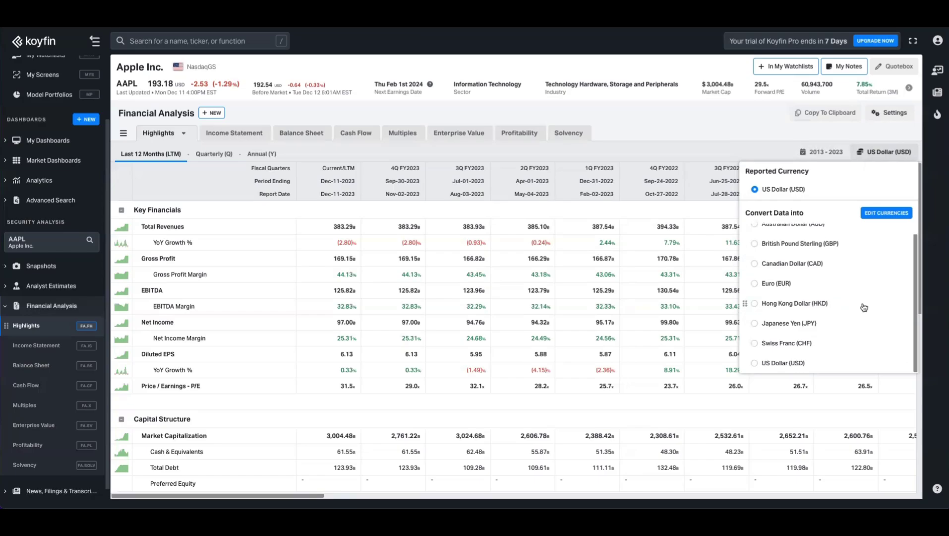
pyautogui.scroll(1, 823, 248)
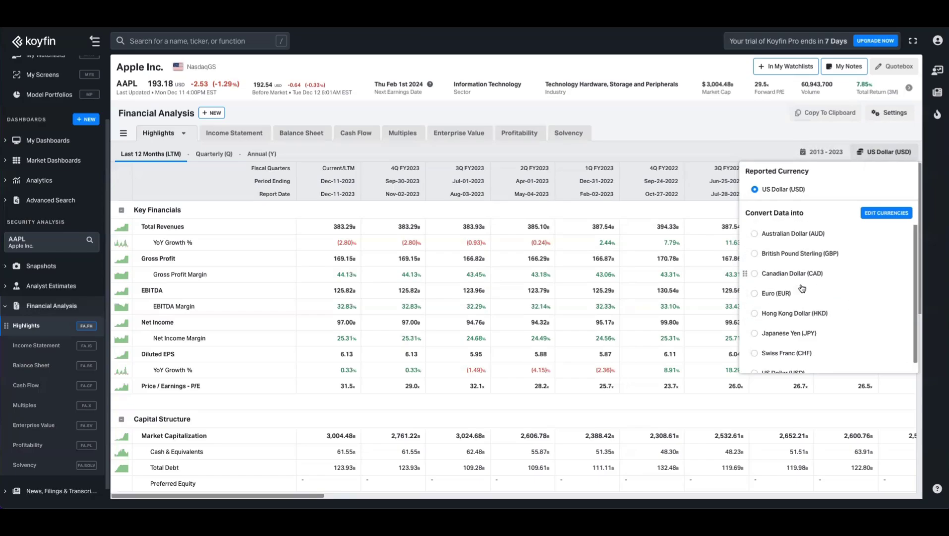
pyautogui.click(869, 218)
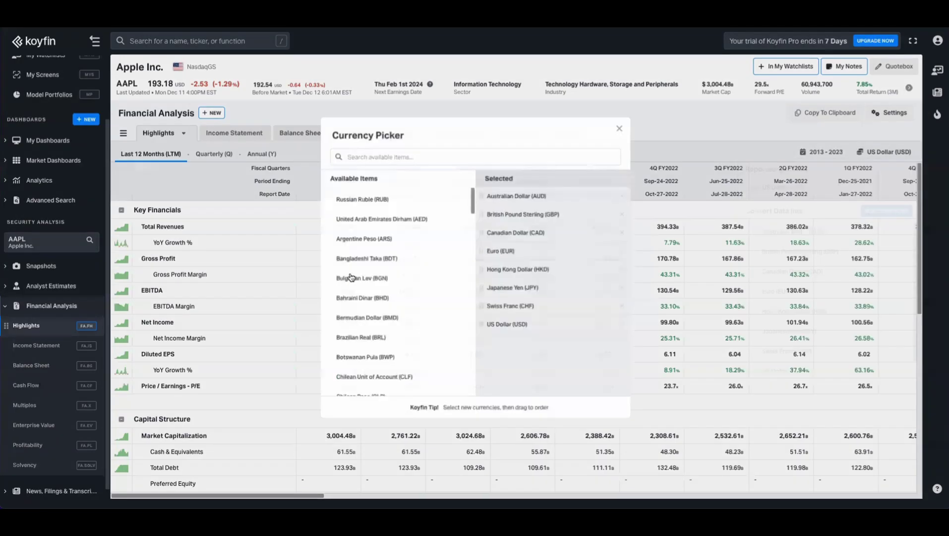
pyautogui.scroll(-20, 400, 293)
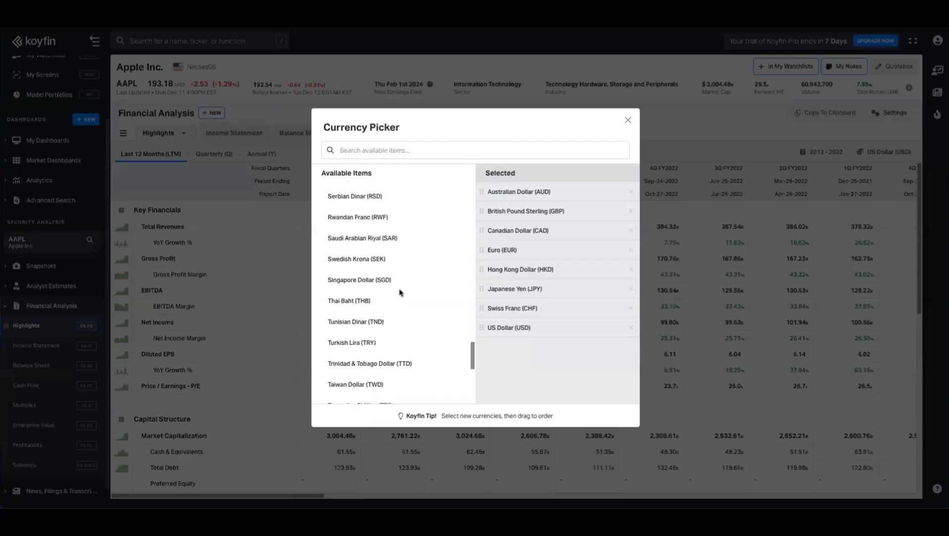
pyautogui.click(895, 160)
# - Check the selectable year range without changing it, and copy the Highlights table to the clipboard
pyautogui.click(825, 155)
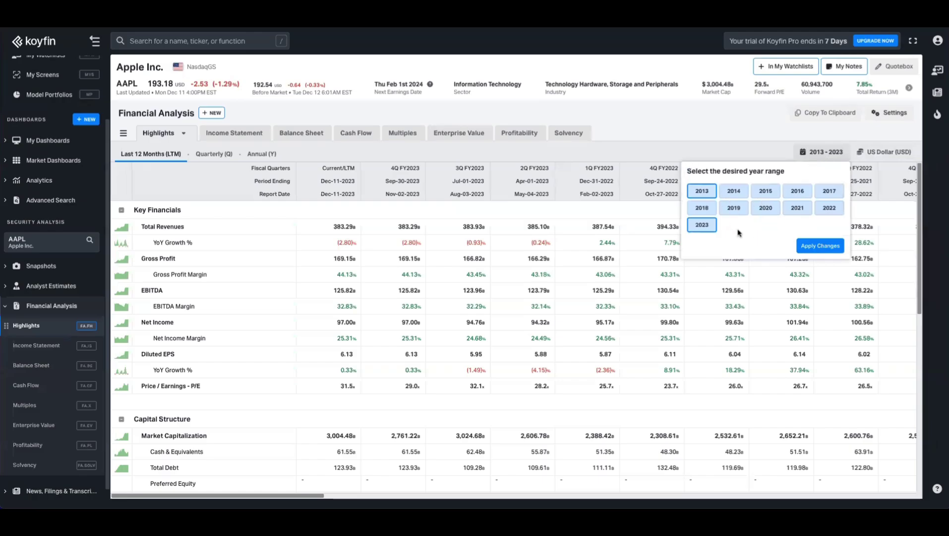
pyautogui.click(753, 152)
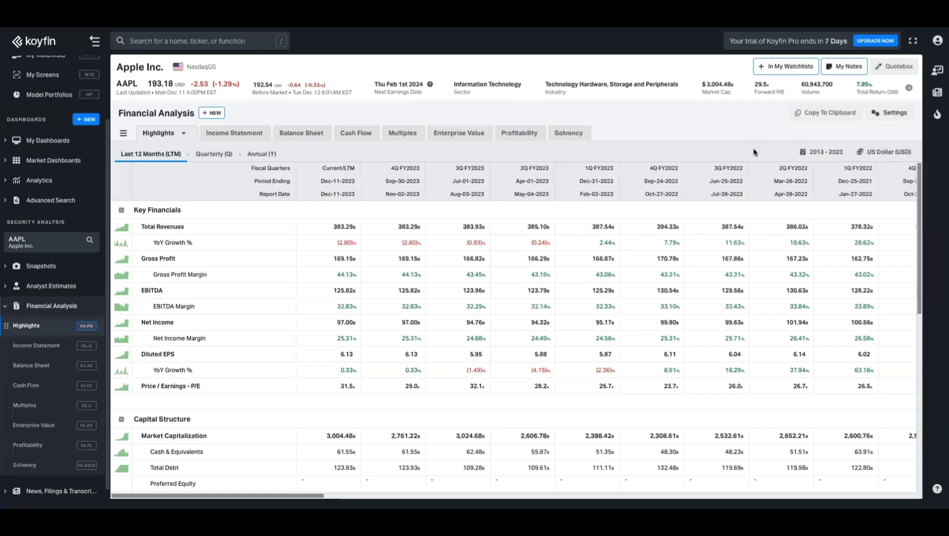
pyautogui.click(809, 115)
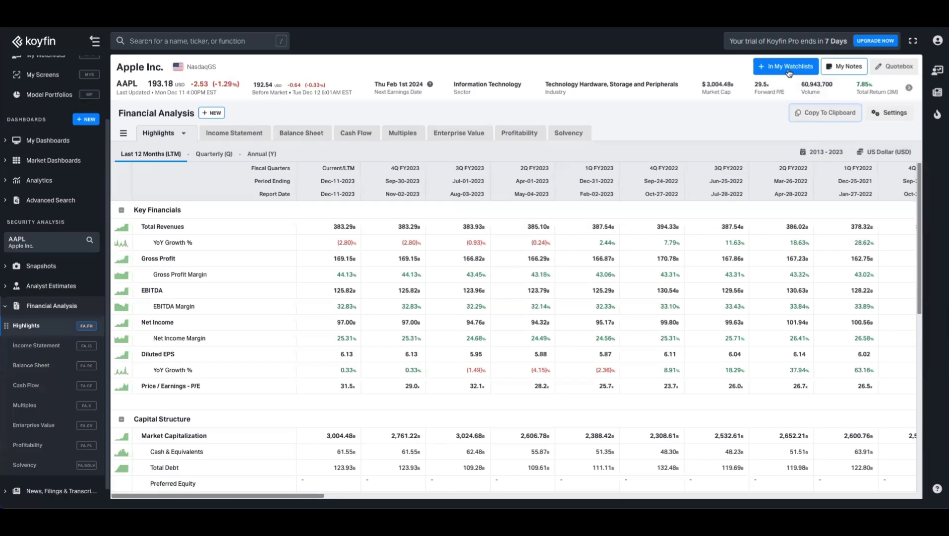
# - Write the note "dfdfg" for Apple Inc. and save it
pyautogui.click(844, 67)
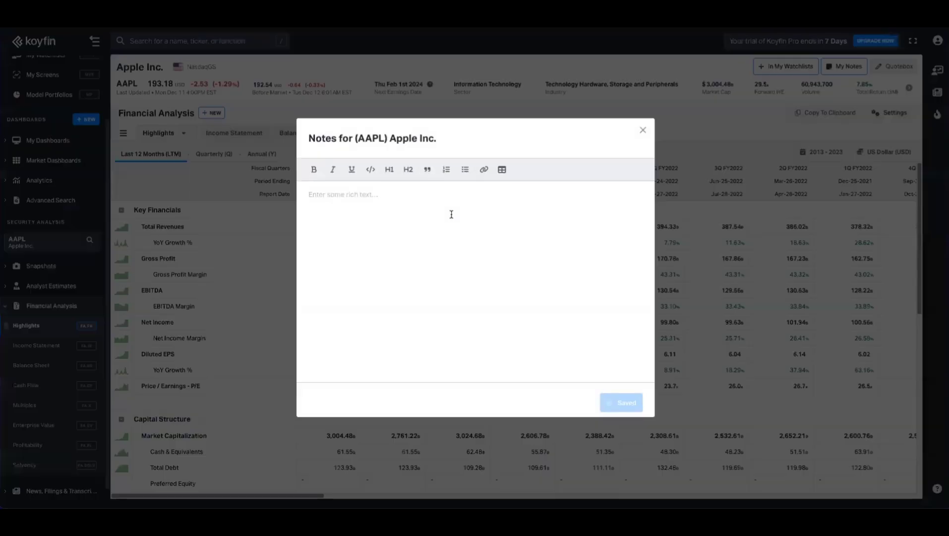
pyautogui.click(450, 212)
pyautogui.write('dfdfg')
pyautogui.click(599, 404)
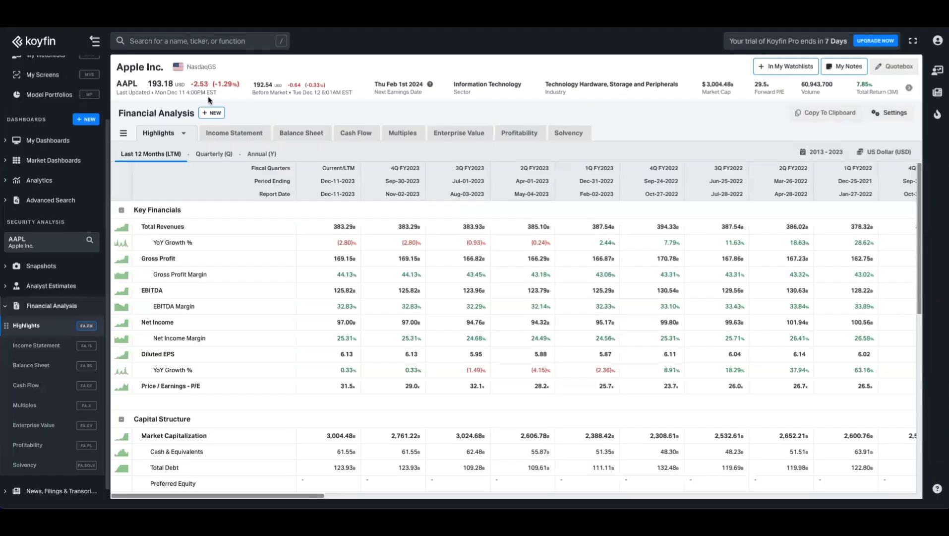
# - Look through the available items in the QuoteBox display options and close them without changes
pyautogui.click(887, 73)
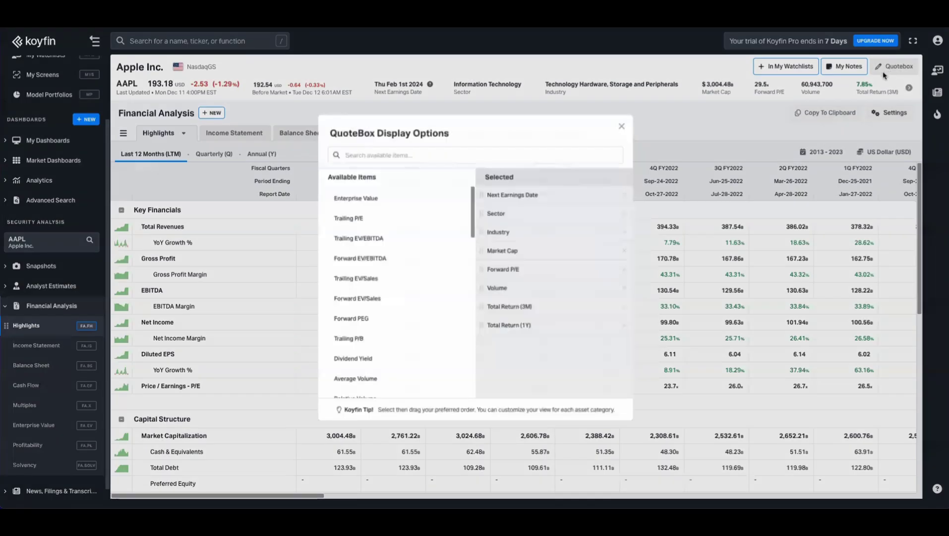
pyautogui.scroll(-5, 386, 246)
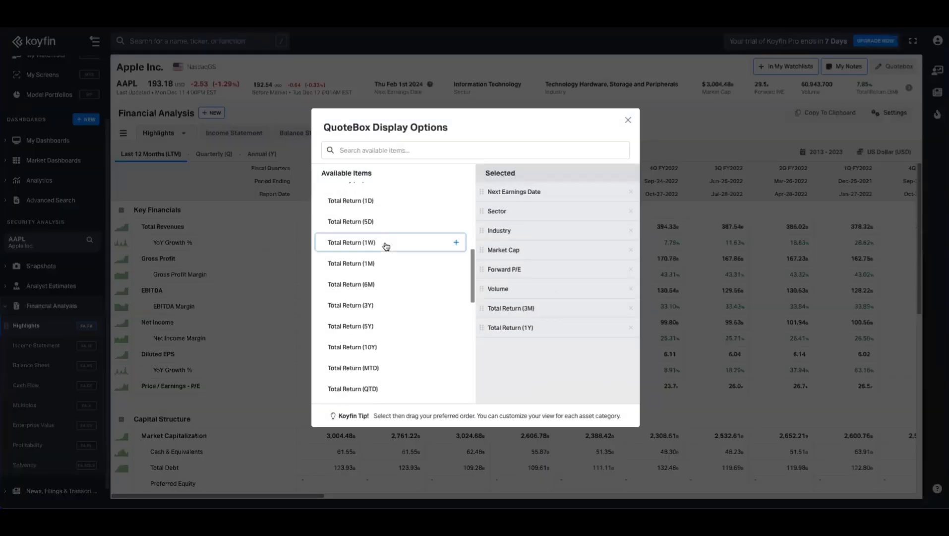
pyautogui.click(515, 89)
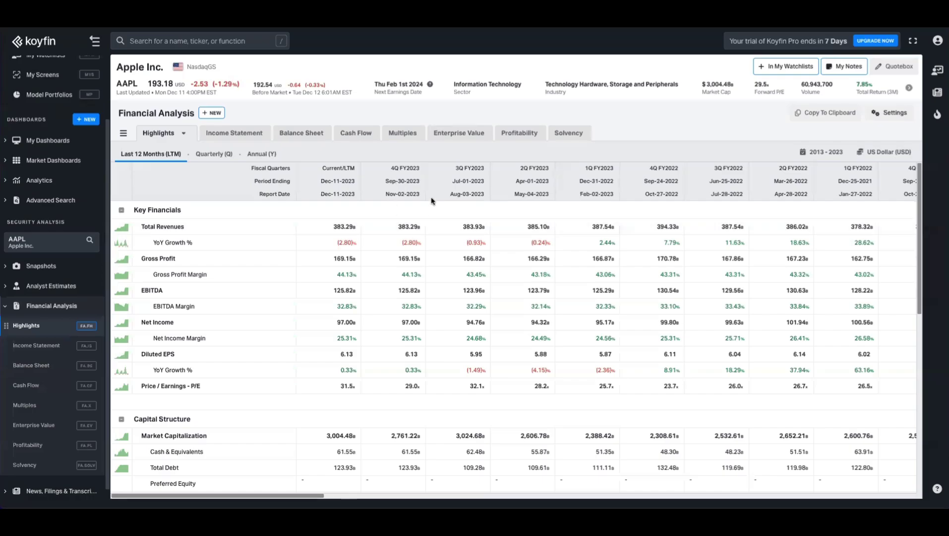
# - Switch Highlights to quarterly data, and collapse and re-expand the Cash Flow Analysis, Capital Structure and Key Financials groups
pyautogui.click(208, 161)
pyautogui.scroll(-4, 339, 300)
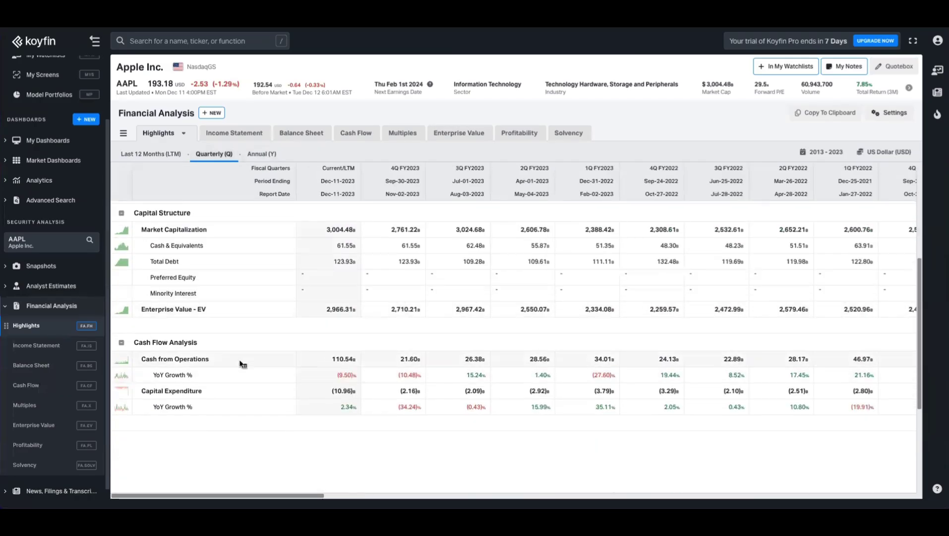
pyautogui.click(121, 343)
pyautogui.click(121, 343)
pyautogui.click(121, 213)
pyautogui.click(122, 213)
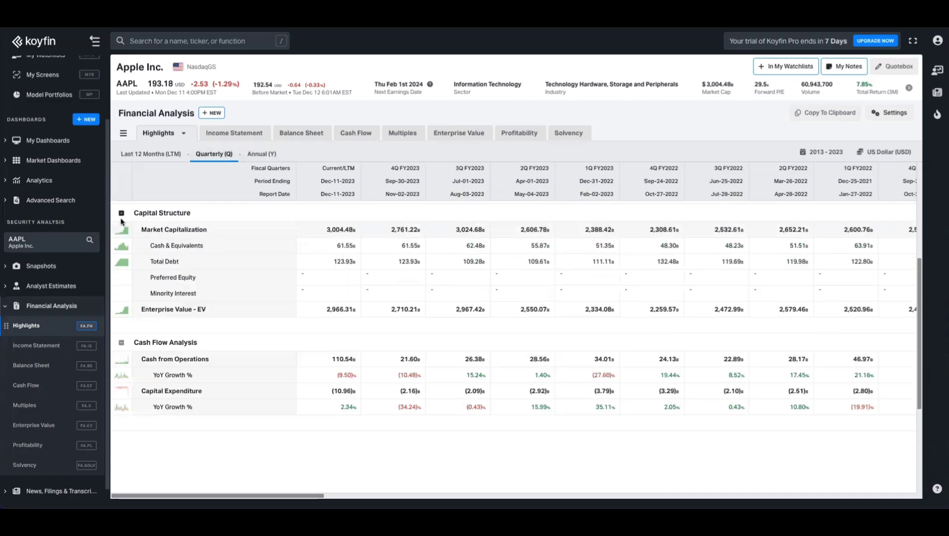
pyautogui.scroll(4, 298, 322)
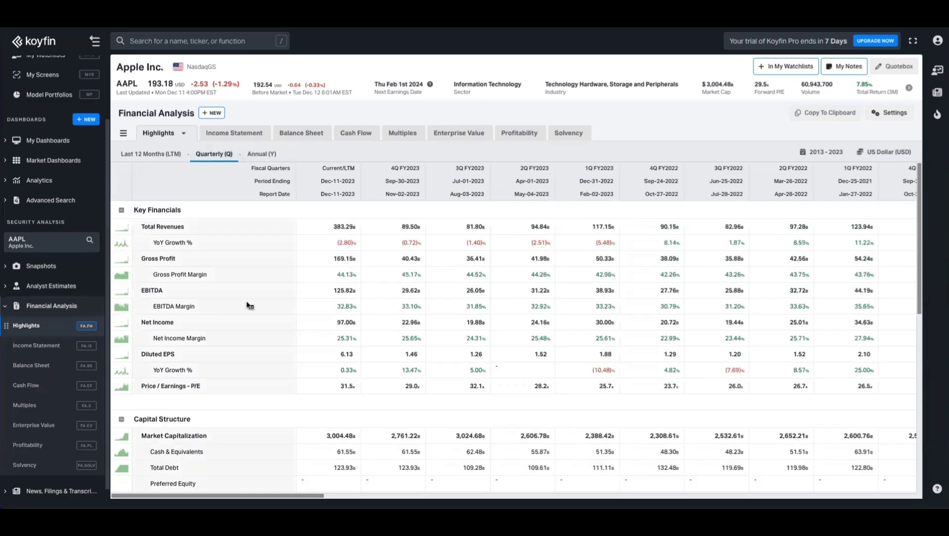
pyautogui.click(121, 210)
pyautogui.click(121, 210)
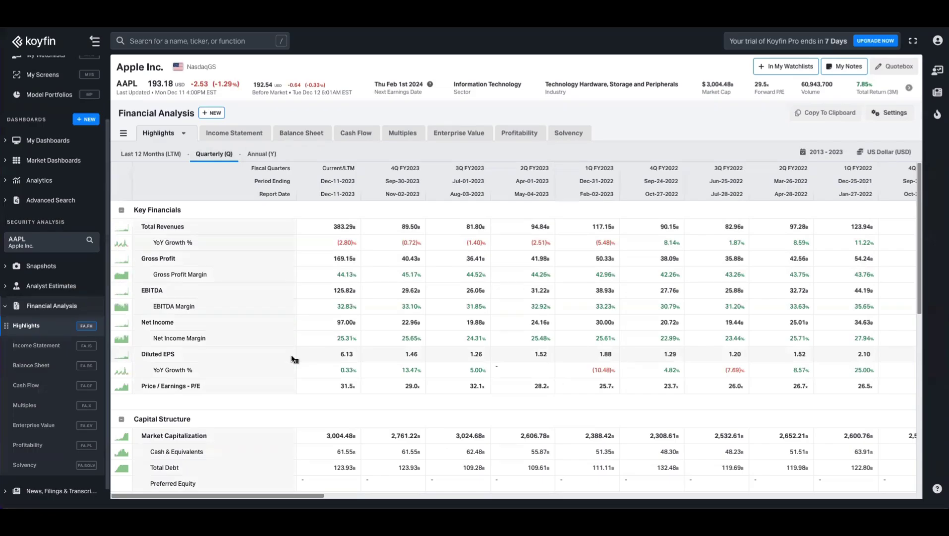
# - Open the custom Master View for Apple and review the annual data in its Headline Figures group
pyautogui.click(221, 115)
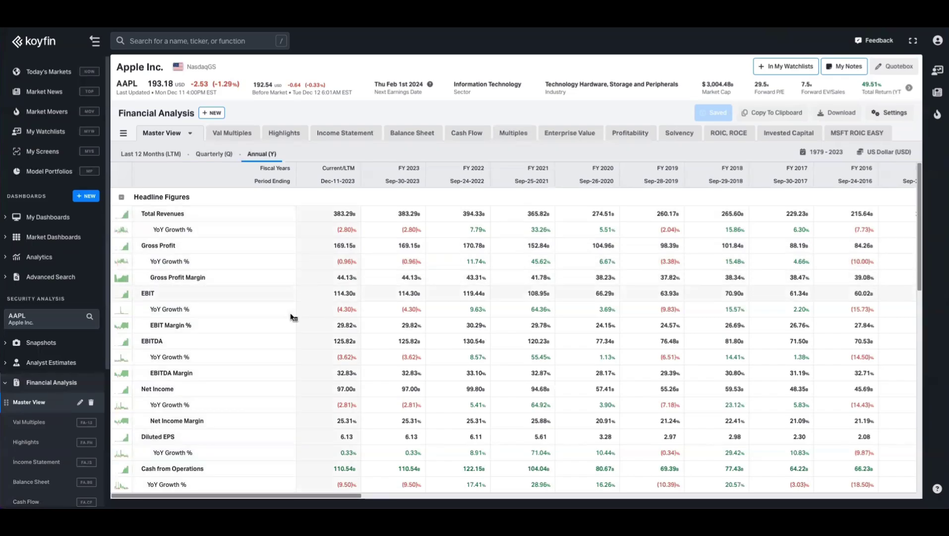
pyautogui.scroll(-3, 275, 339)
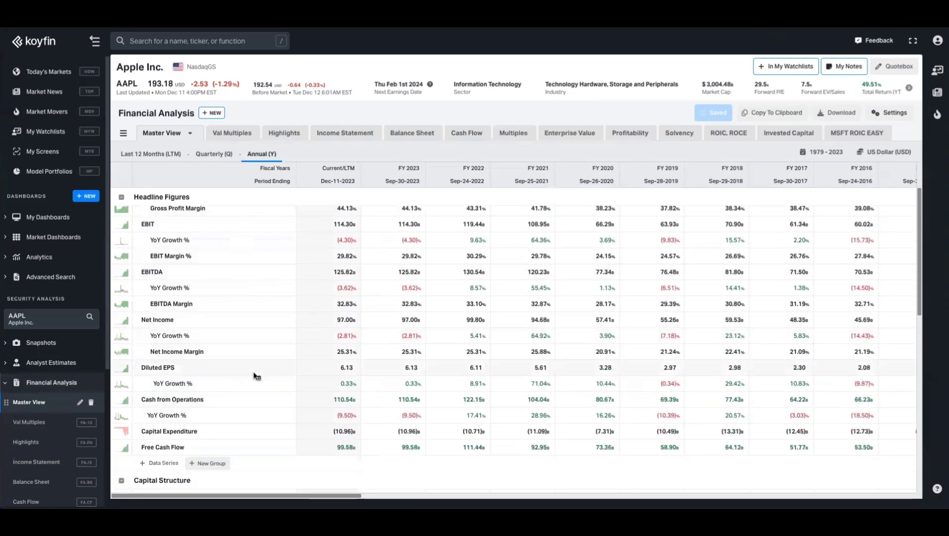
pyautogui.scroll(-1, 224, 377)
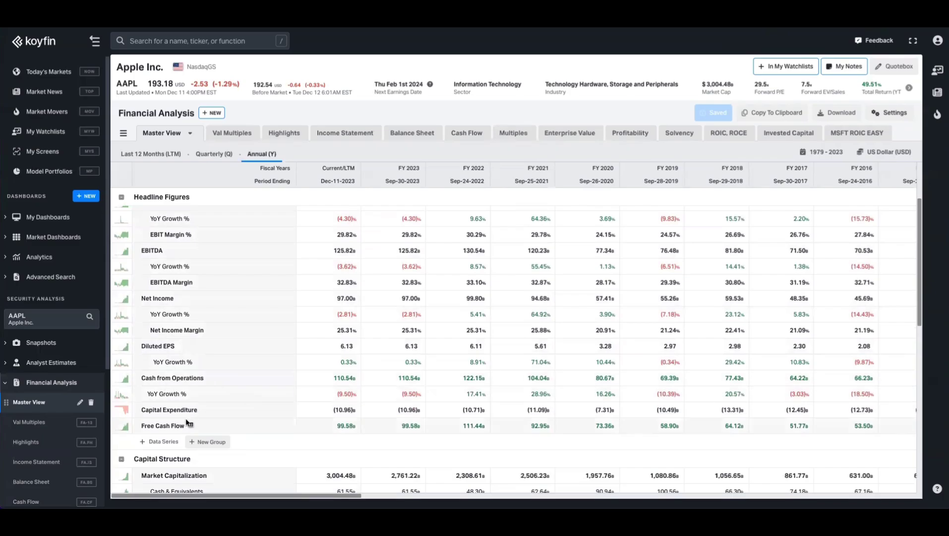
# - Open the Val Multiples view for Apple and review its annual forward and trailing multiples
pyautogui.scroll(5, 304, 424)
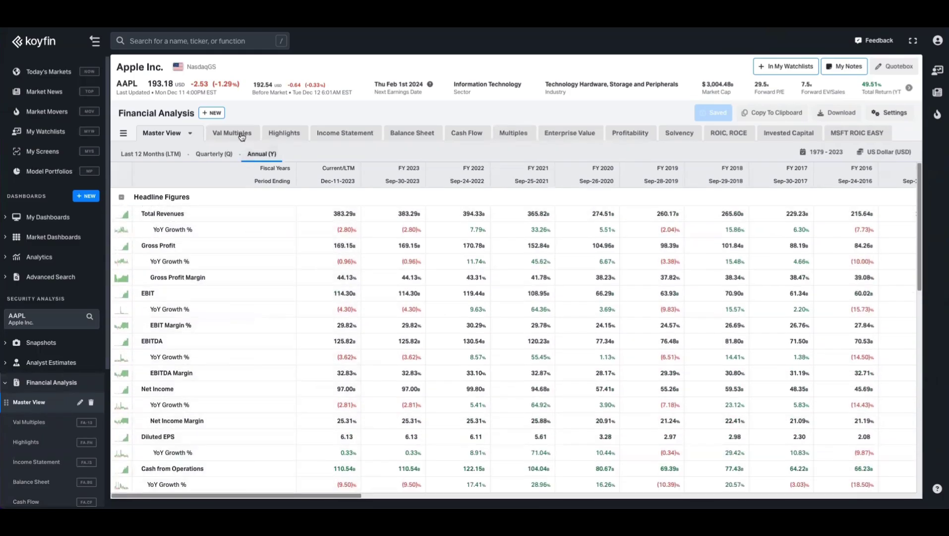
pyautogui.click(232, 133)
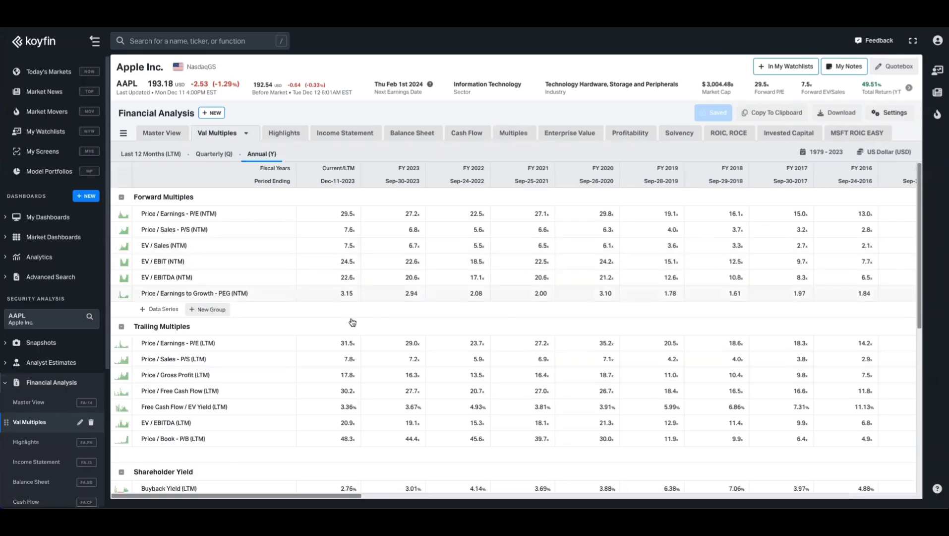
pyautogui.scroll(-4, 225, 314)
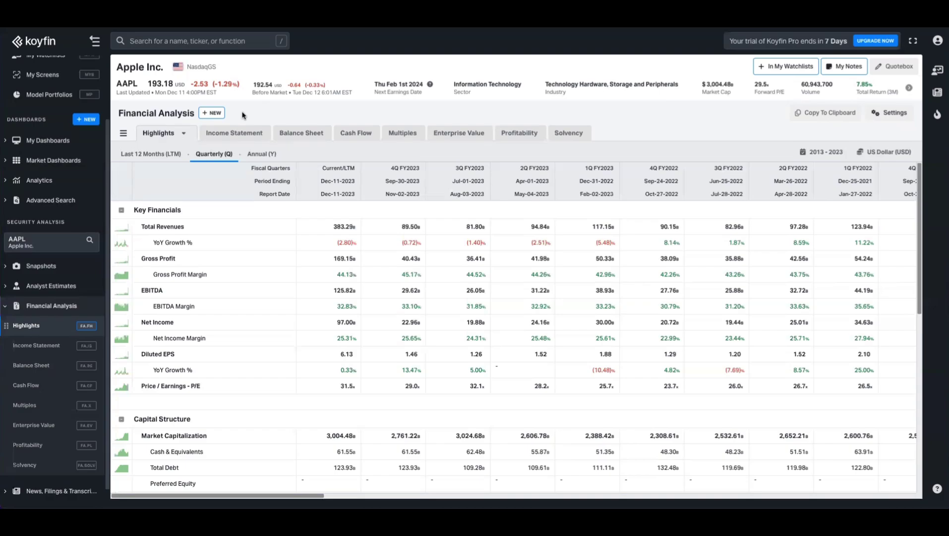
# - Create a new financial template named "Master View" and briefly check the data series available for its default group
pyautogui.click(216, 118)
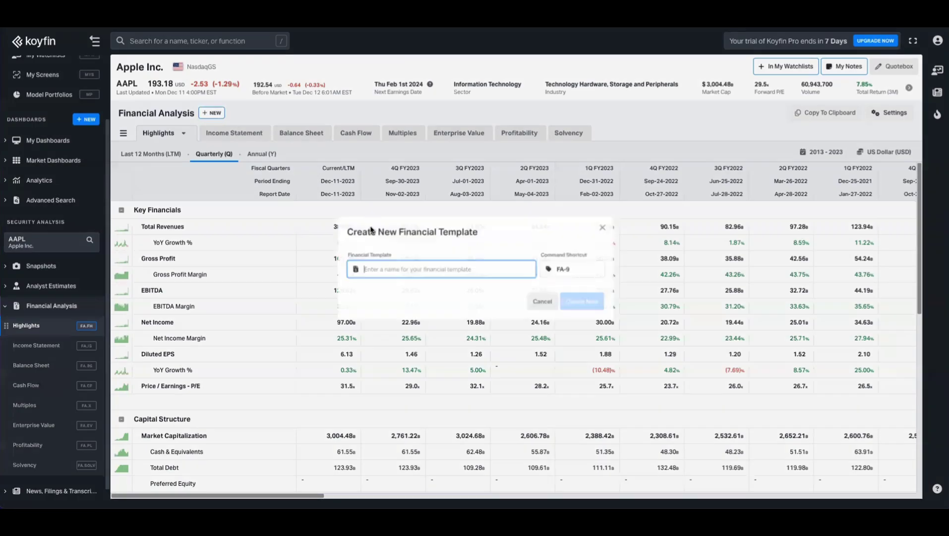
pyautogui.write('Master View')
pyautogui.press('Return')
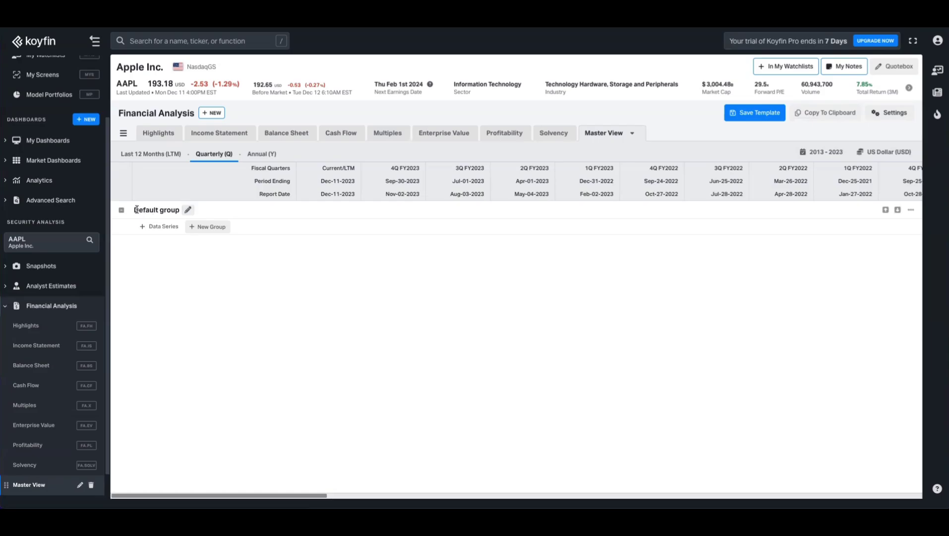
pyautogui.click(162, 226)
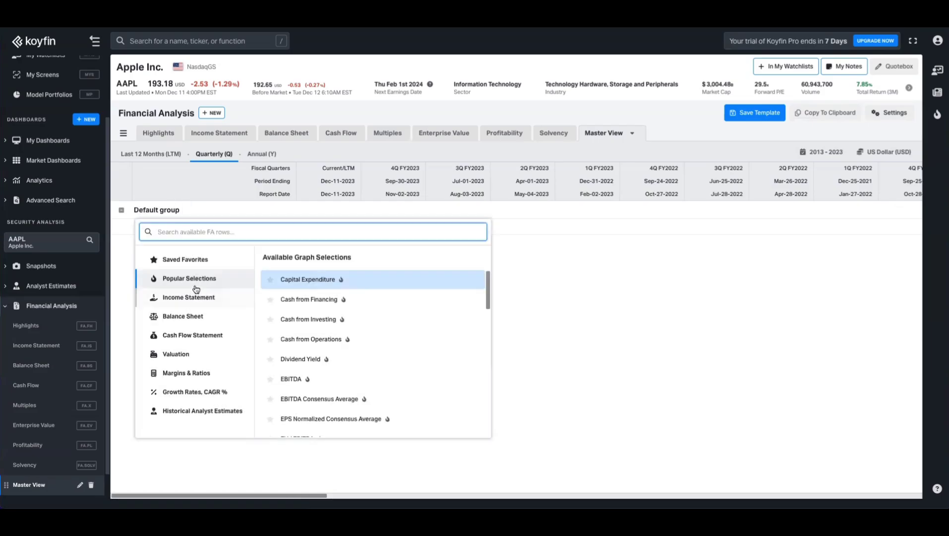
pyautogui.click(563, 303)
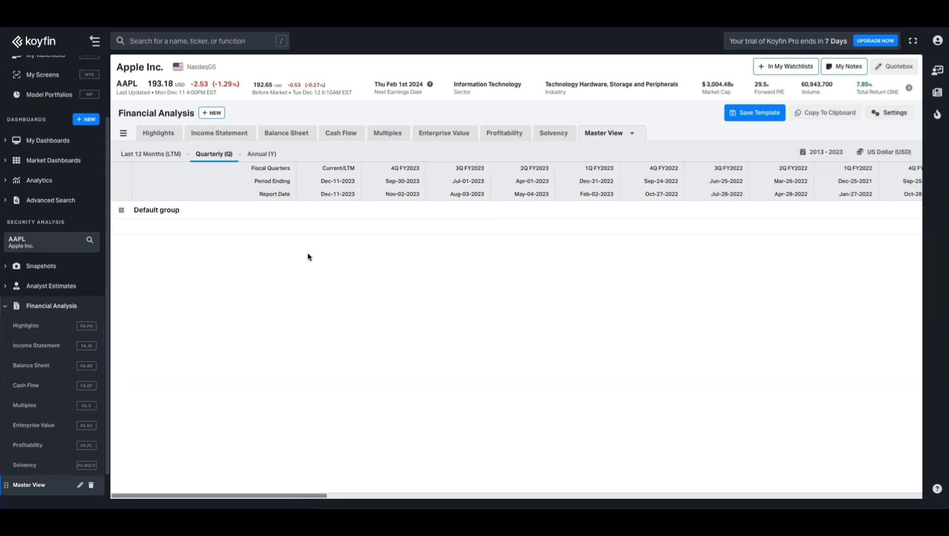
# - Rename the template's default group as "Headlines Figures"
pyautogui.moveTo(202, 229)
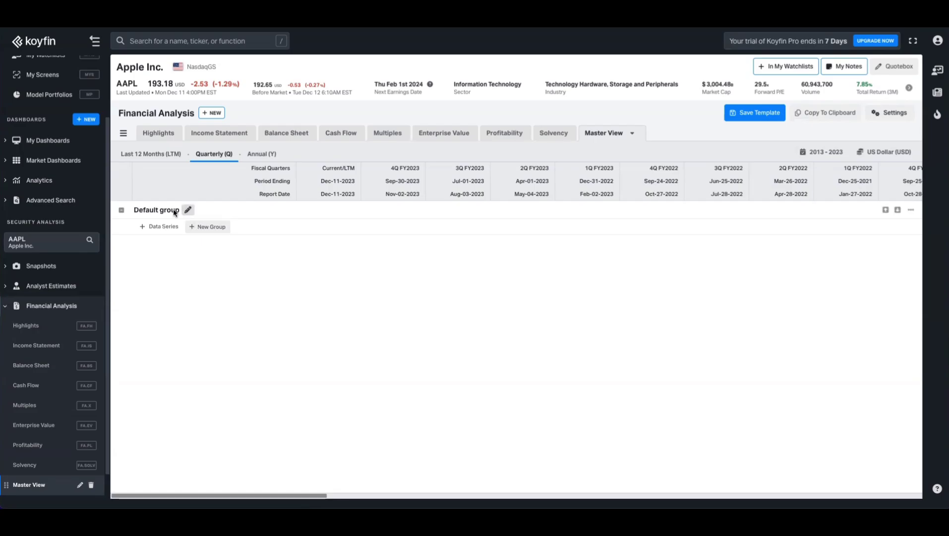
pyautogui.click(187, 210)
pyautogui.hotkey('ctrl', 'a')
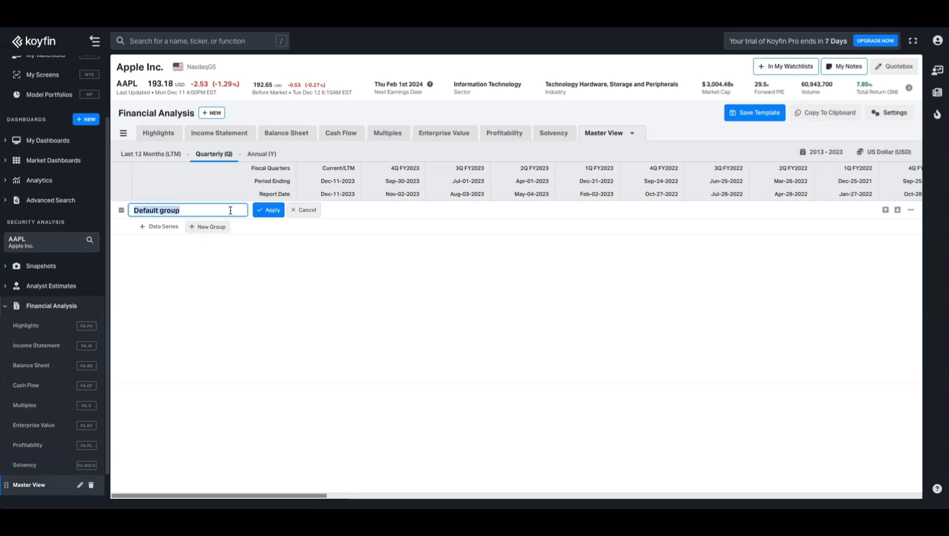
pyautogui.write('Headlines Fig')
pyautogui.press('BackSpace')
pyautogui.write('igures')
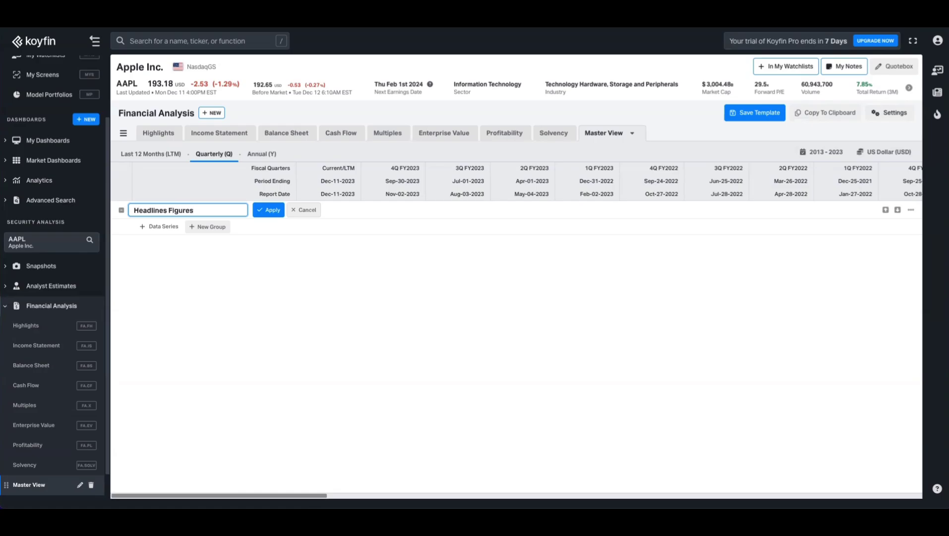
pyautogui.press('Return')
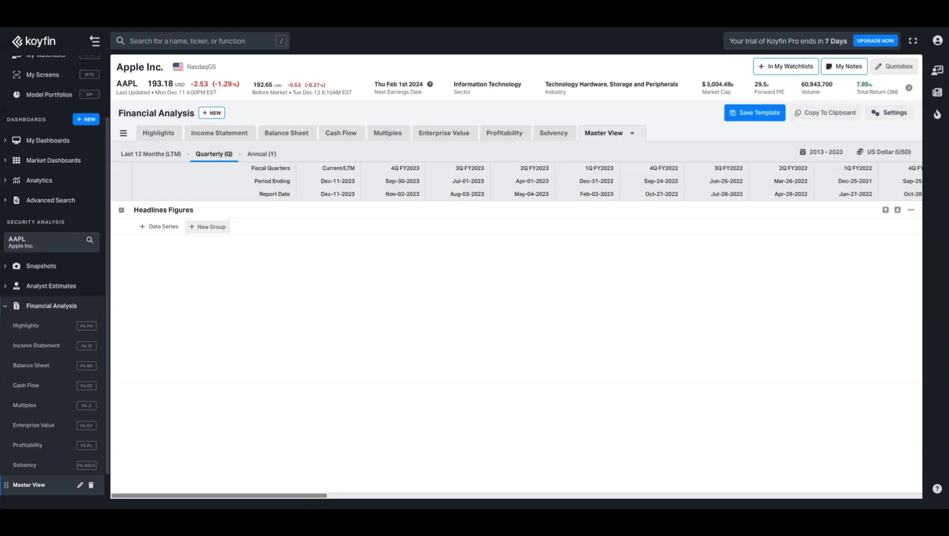
# - Search the available data series for "total revenue" and add Total Revenues to the Headlines Figures group
pyautogui.click(168, 229)
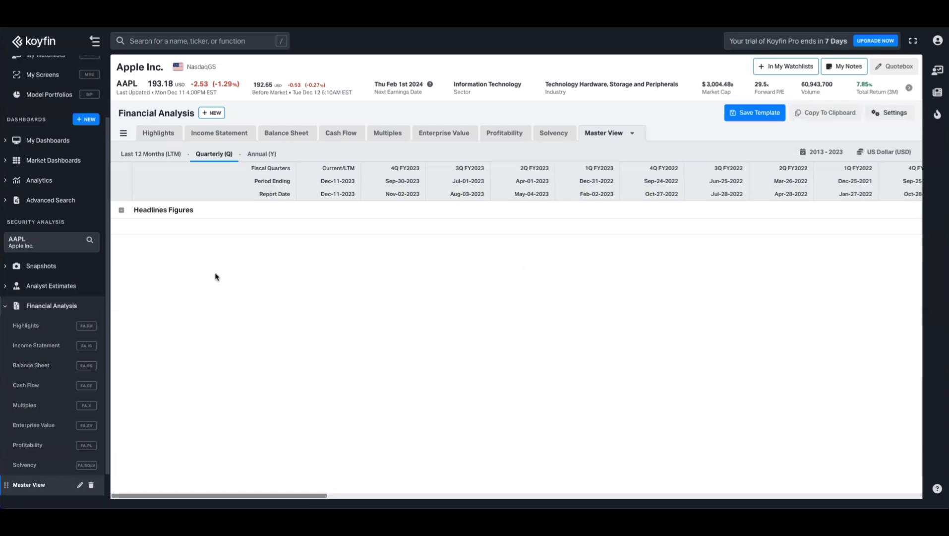
pyautogui.click(155, 228)
pyautogui.write('total')
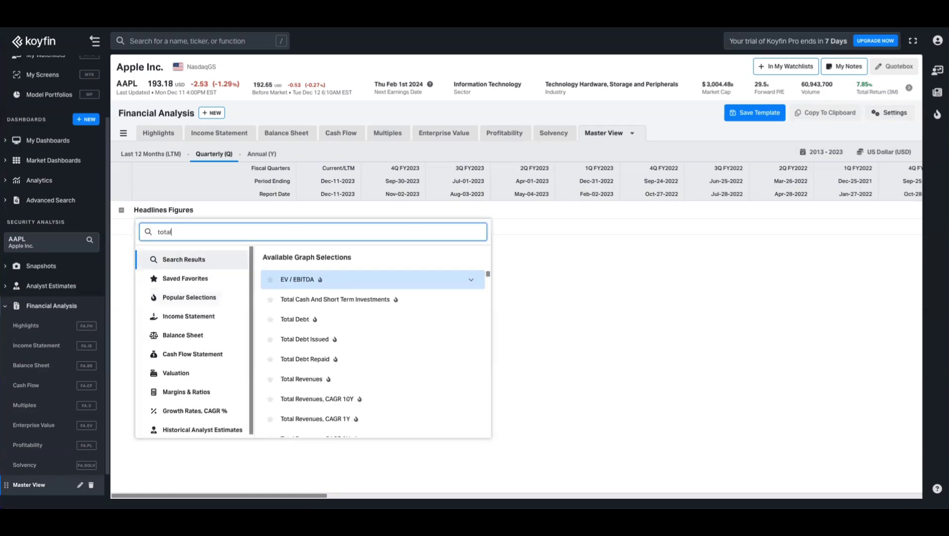
pyautogui.write(' revenue')
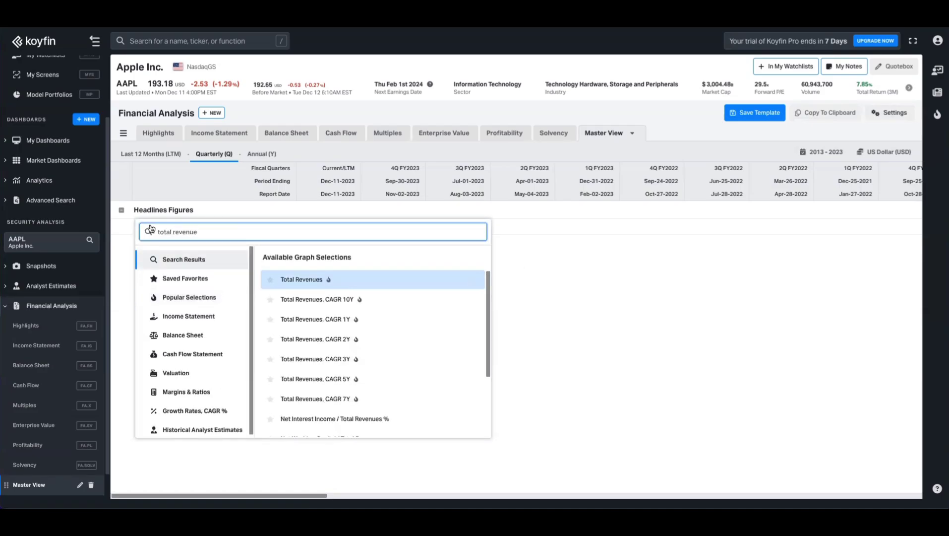
pyautogui.click(319, 281)
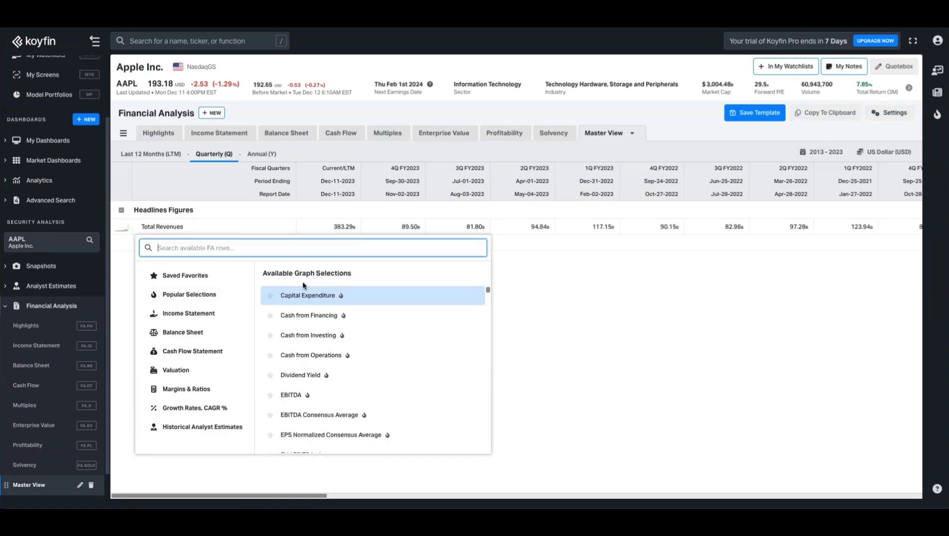
pyautogui.click(558, 289)
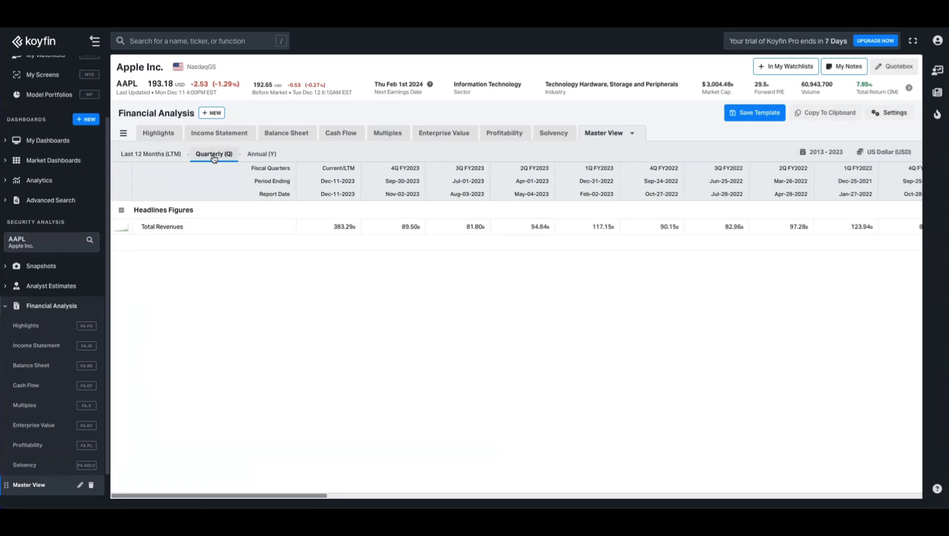
# - Add Gross Profit, EBIT, EBITDA and Net Income - (IS) as rows below Total Revenues in the Headlines Figures group
pyautogui.moveTo(324, 215)
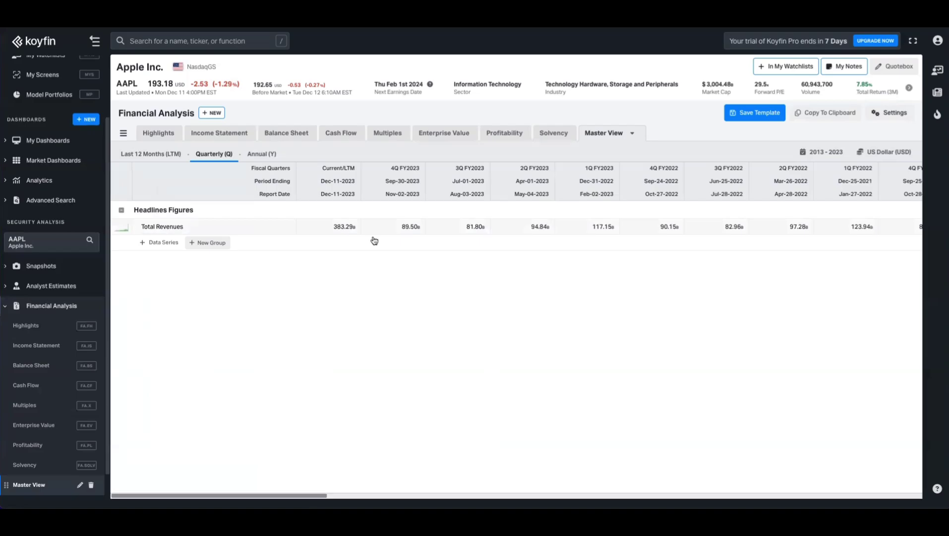
pyautogui.click(159, 242)
pyautogui.write('gross prof')
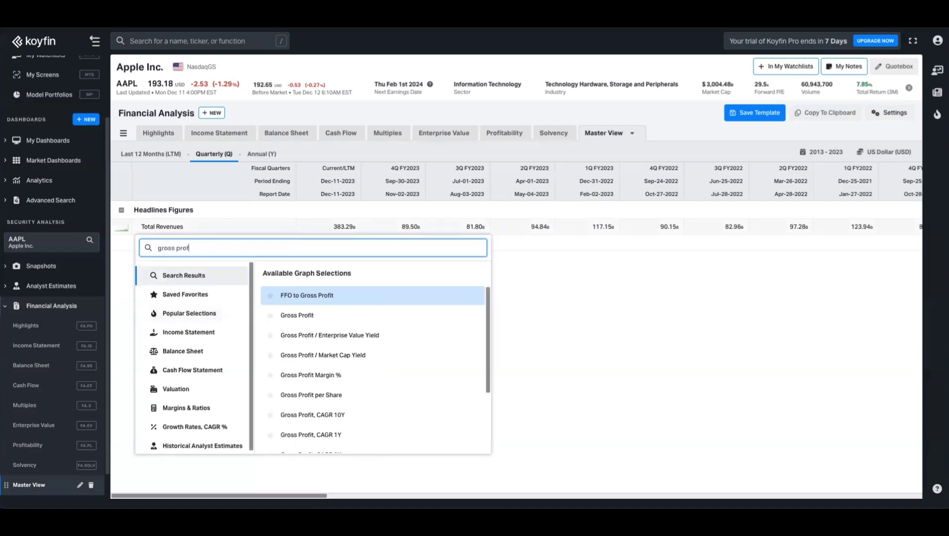
pyautogui.click(308, 315)
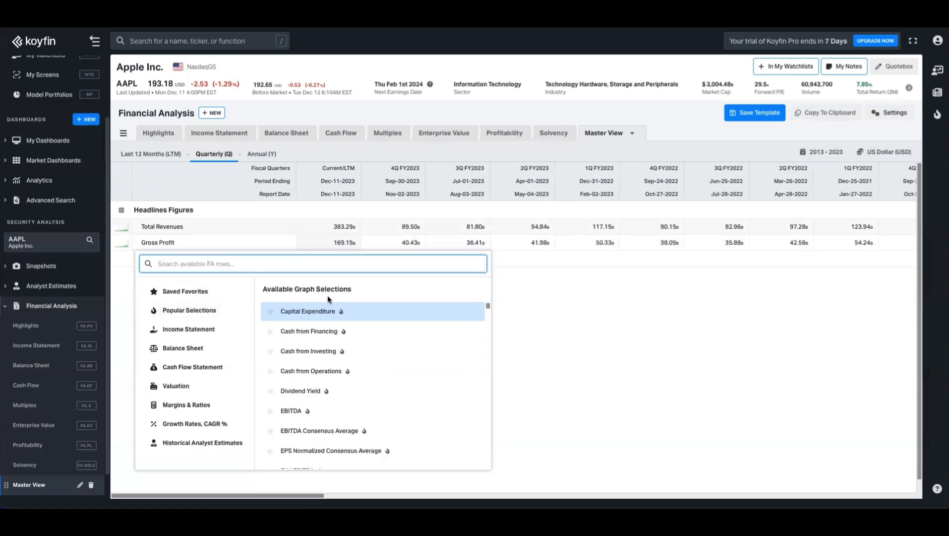
pyautogui.write('ebit')
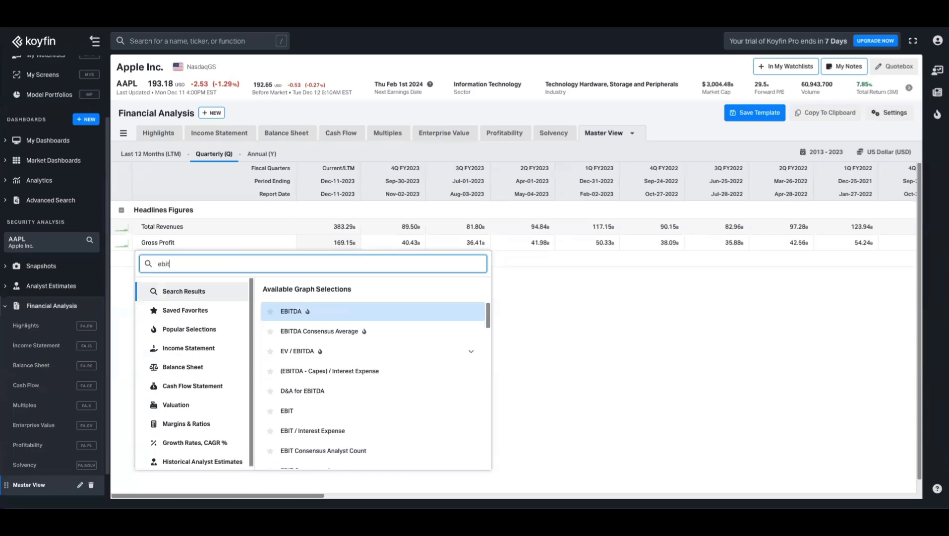
pyautogui.click(314, 411)
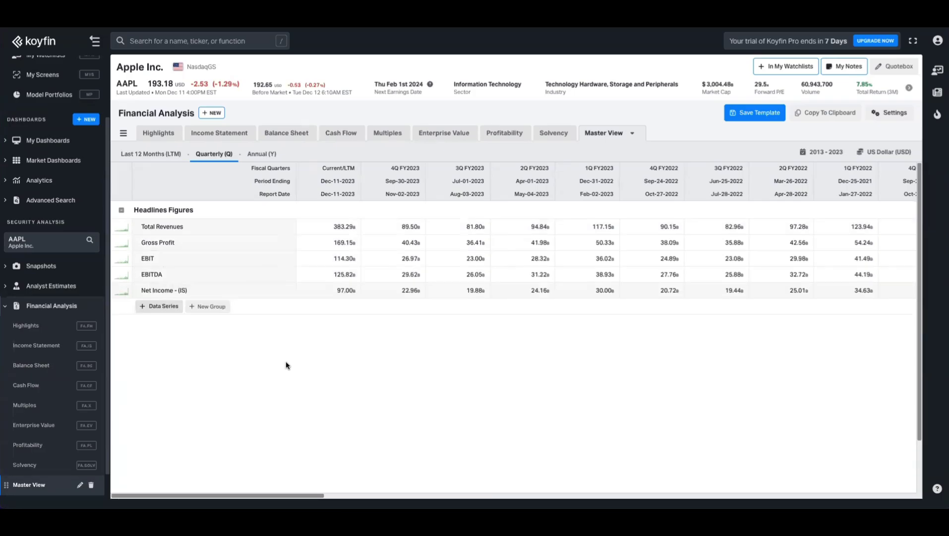
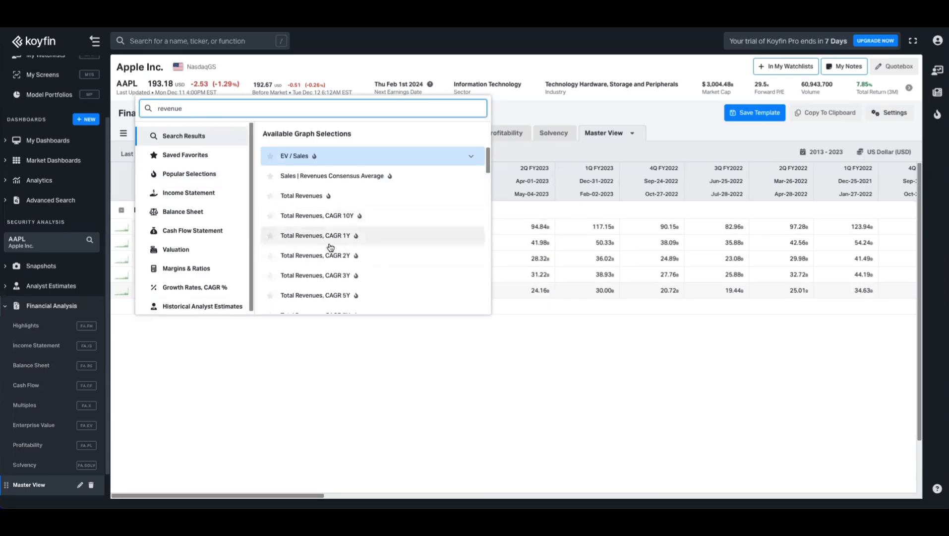
# - Add the Total Revenues, CAGR 1Y series and move its row directly below Total Revenues
pyautogui.scroll(-1, 191, 278)
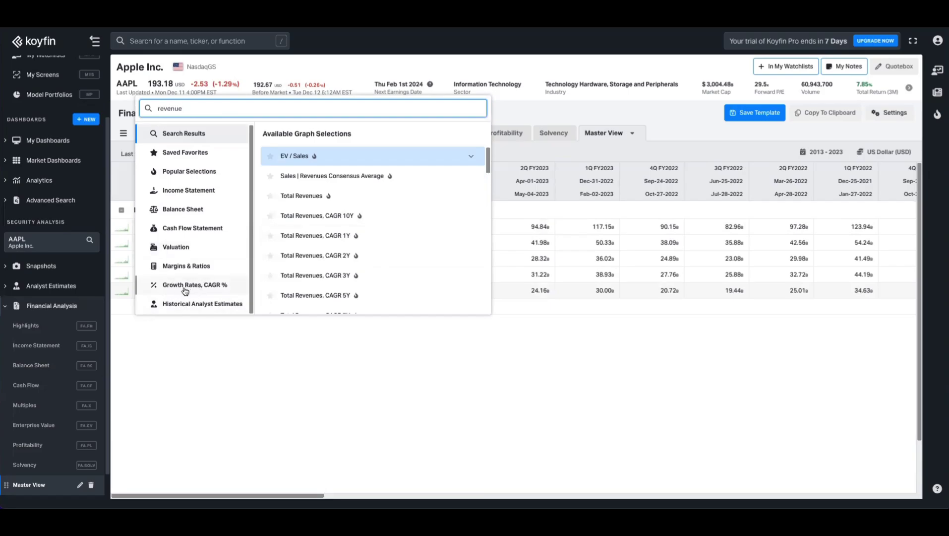
pyautogui.click(327, 242)
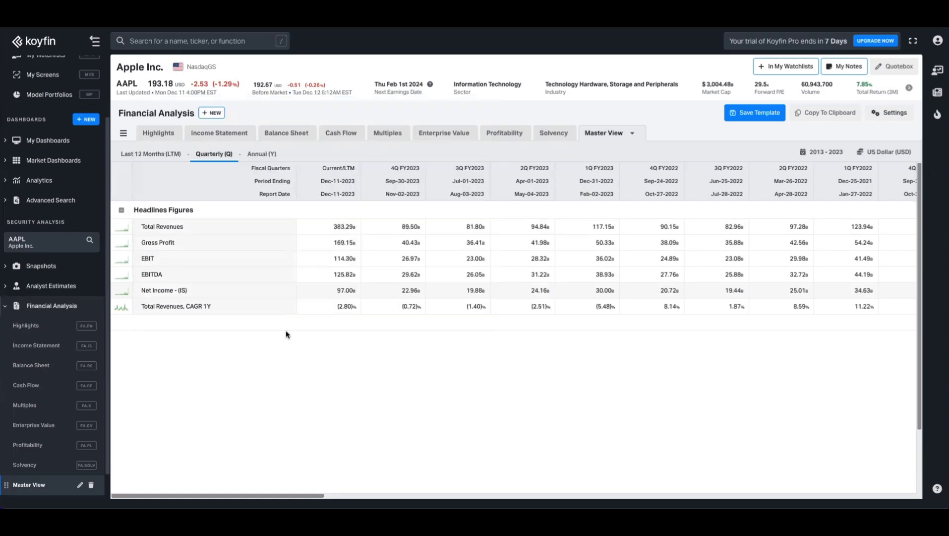
pyautogui.moveTo(198, 311)
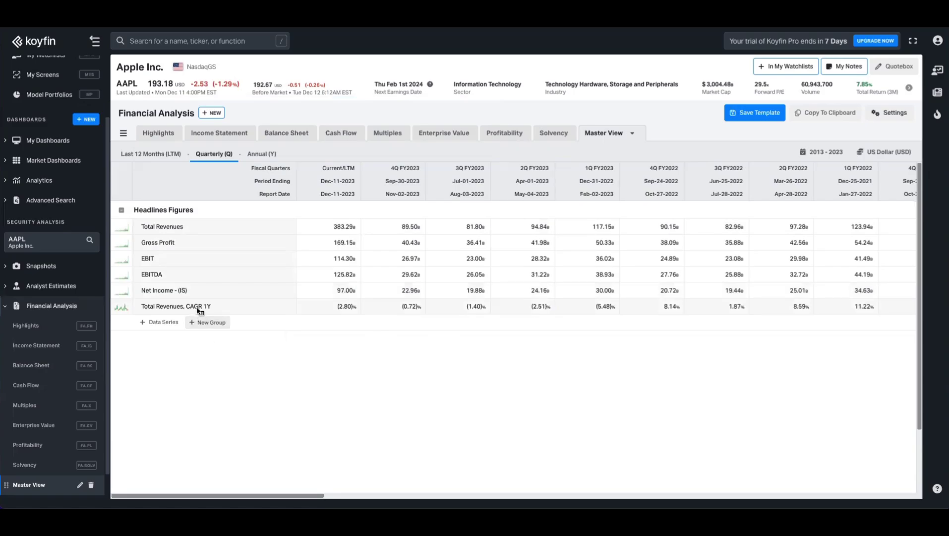
pyautogui.moveTo(198, 310); pyautogui.dragTo(203, 240)
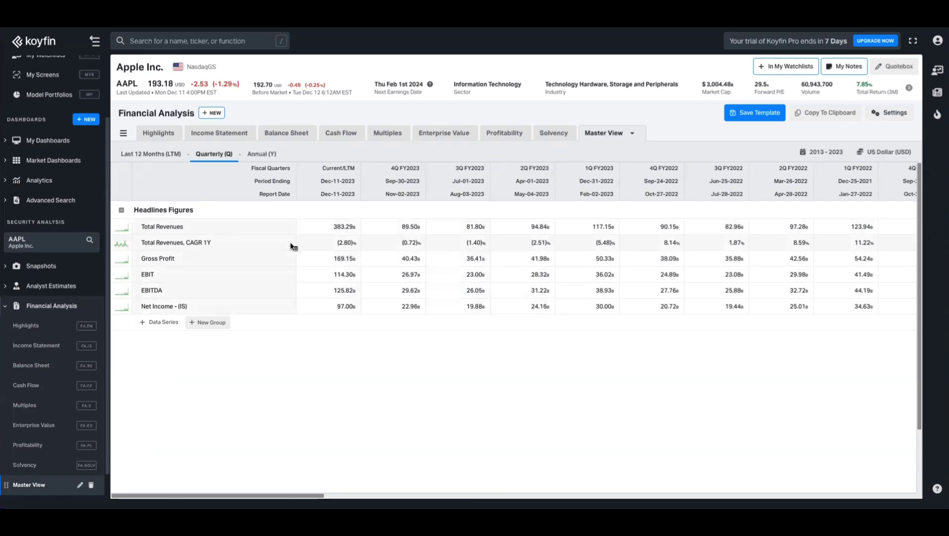
# - Turn on bold text for the Total Revenues row
pyautogui.click(190, 228)
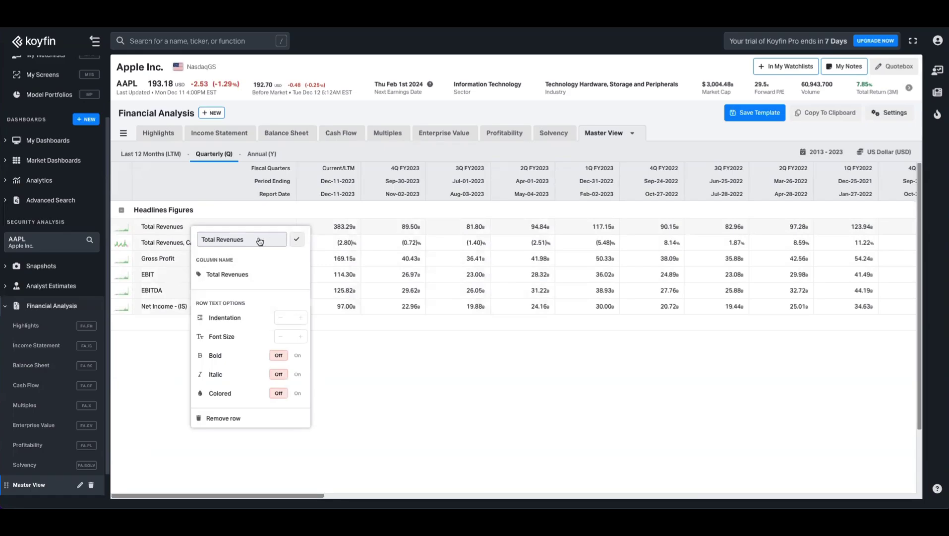
pyautogui.click(291, 317)
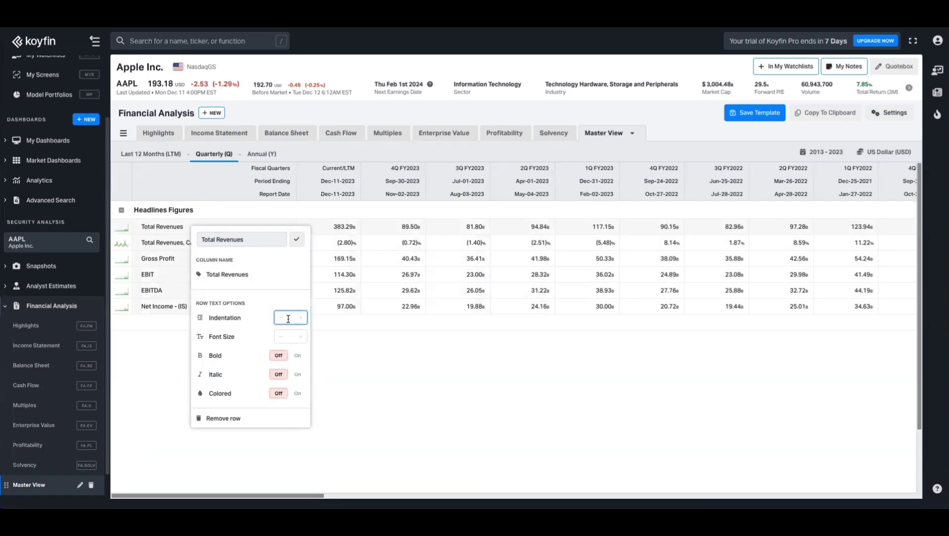
pyautogui.click(287, 336)
pyautogui.click(298, 355)
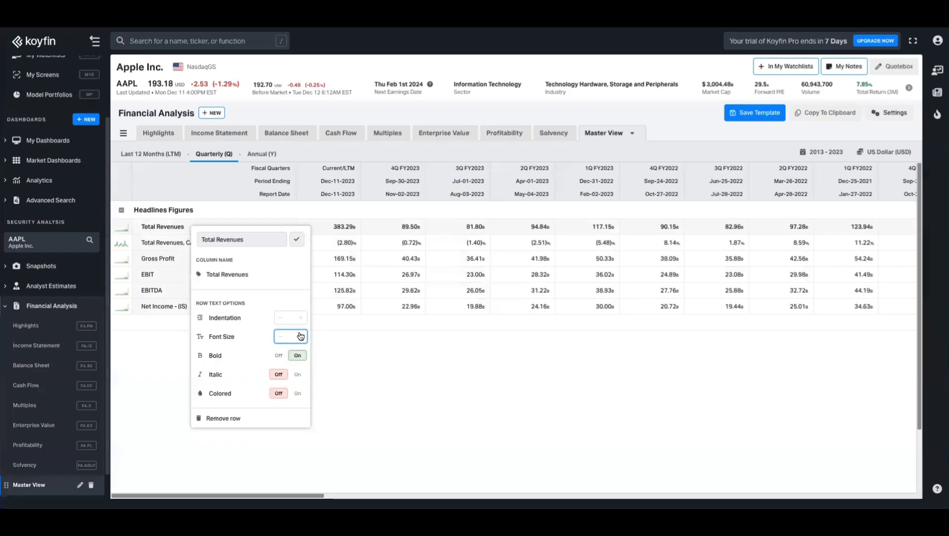
pyautogui.click(335, 361)
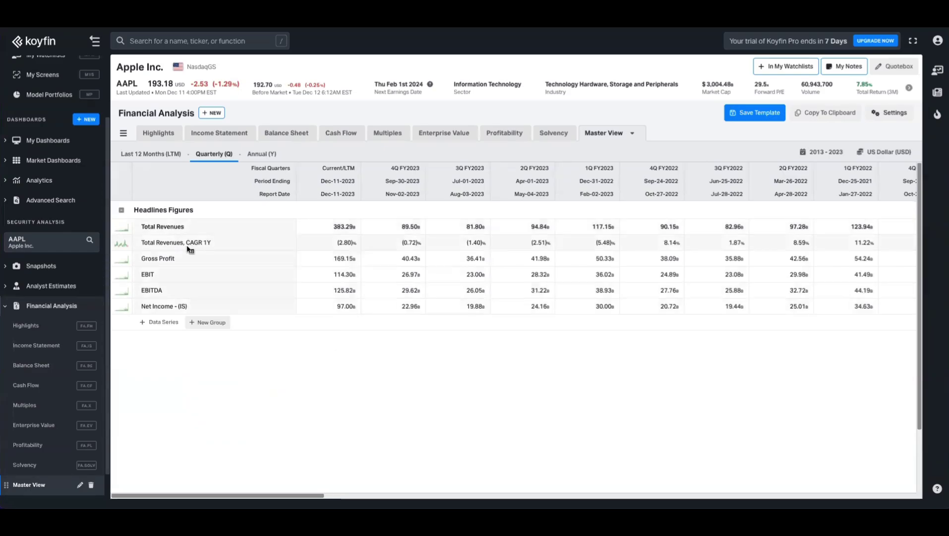
# - Enter "YoY Growth %" as the display name of the Total Revenues, CAGR 1Y row
pyautogui.click(214, 246)
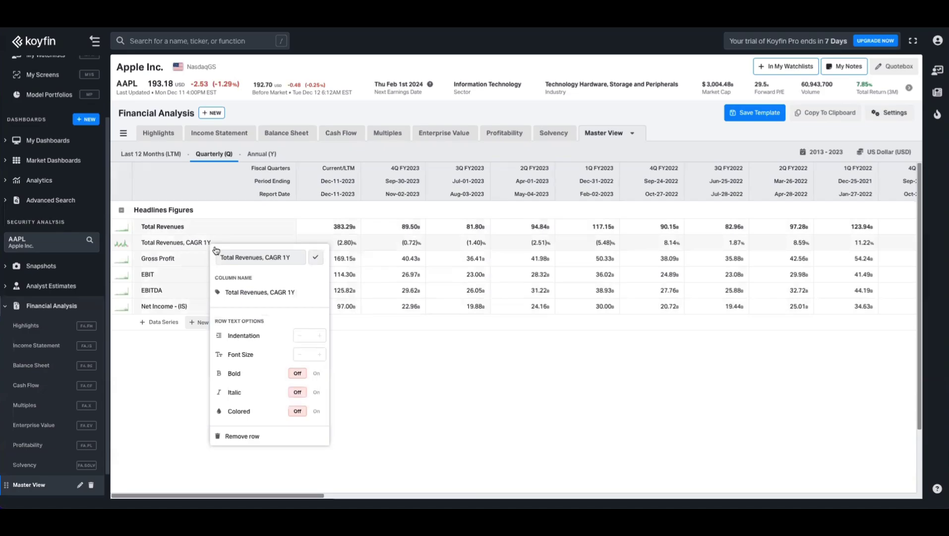
pyautogui.click(242, 261)
pyautogui.write('Y')
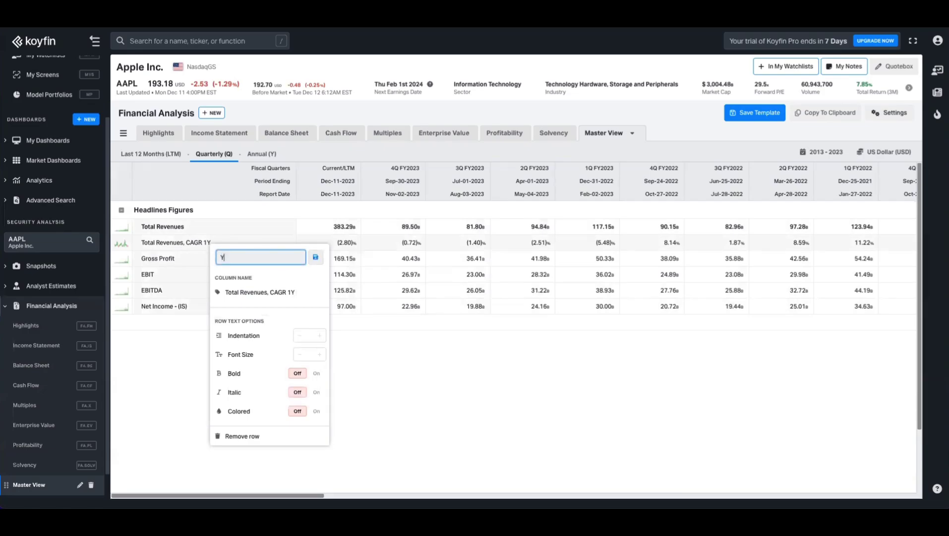
pyautogui.write('oY Growth %')
# - Format the Total Revenues, CAGR 1Y row with italic text, an increased indentation and colored values
pyautogui.click(316, 392)
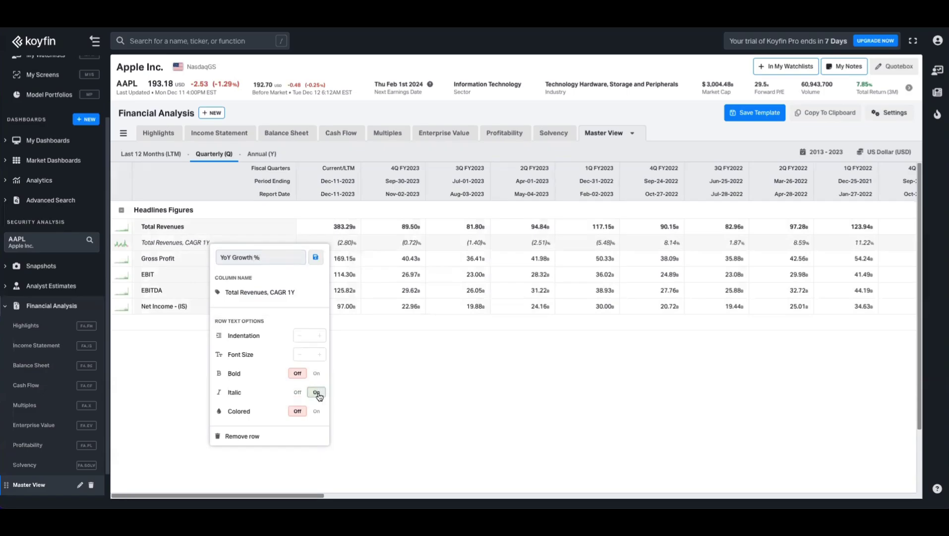
pyautogui.click(320, 336)
pyautogui.click(321, 336)
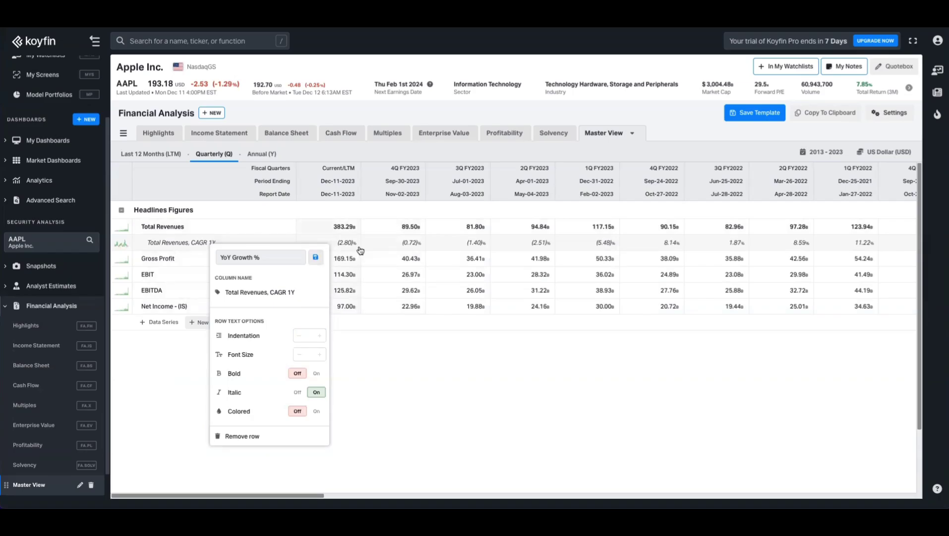
pyautogui.click(315, 411)
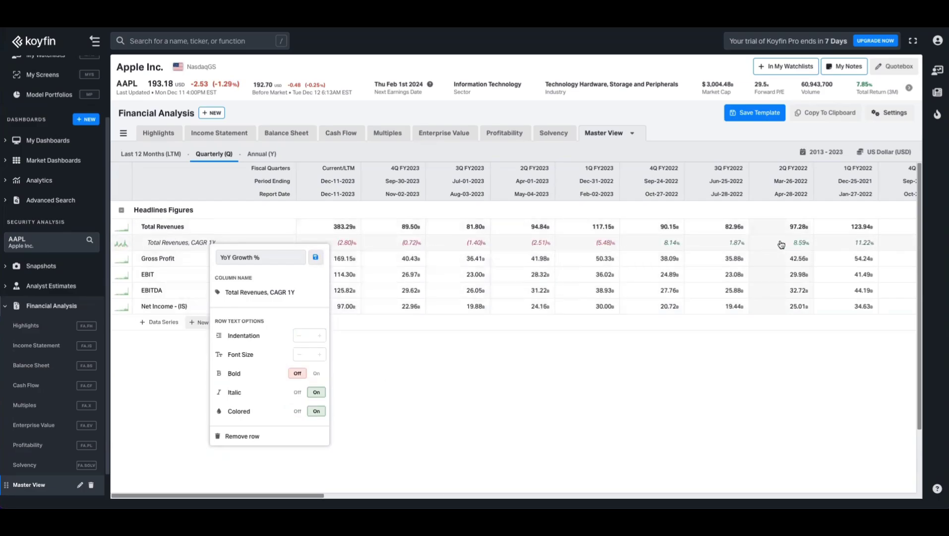
# - Save "YoY Growth %" as the display name of the Total Revenues, CAGR 1Y row and close its options
pyautogui.click(257, 262)
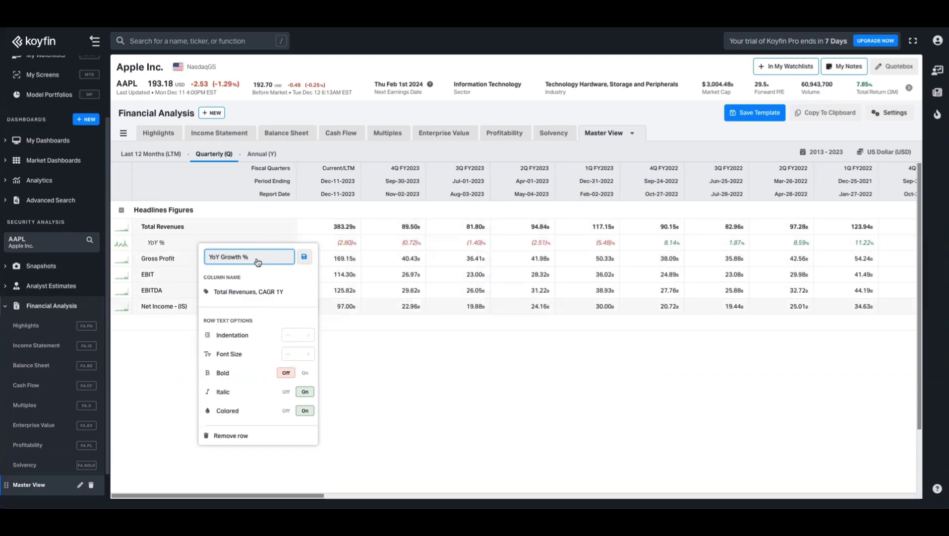
pyautogui.click(305, 257)
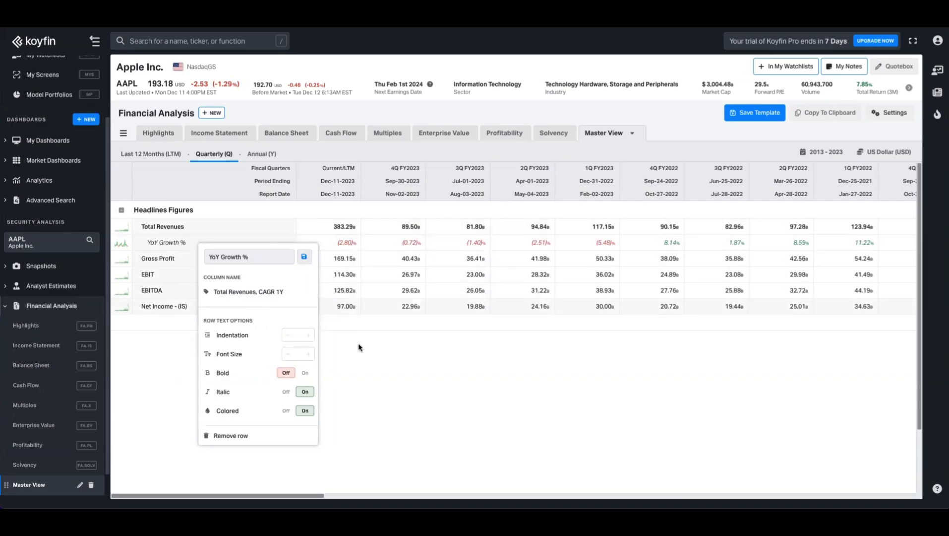
pyautogui.click(360, 358)
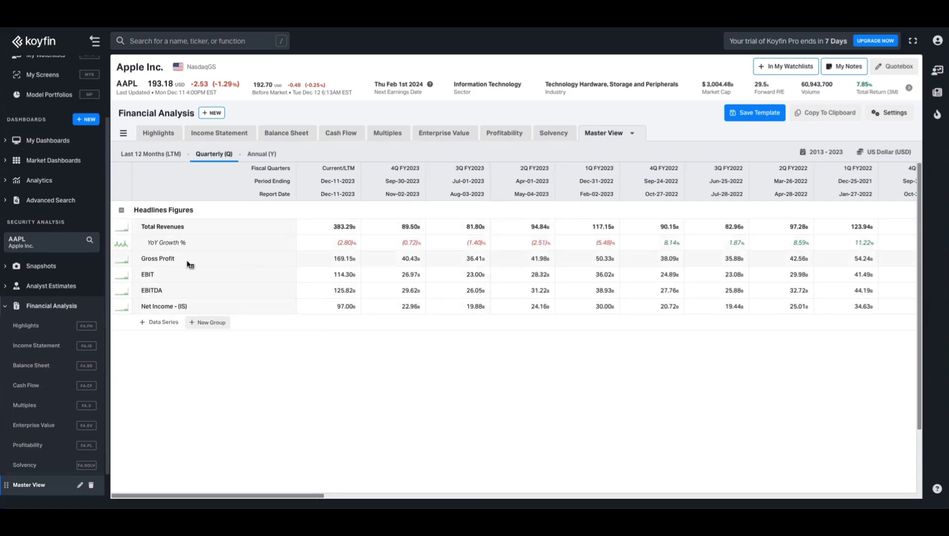
# - Add the Gross Profit, CAGR 1Y data series and move its row directly below Gross Profit
pyautogui.click(157, 323)
pyautogui.write('gross profit')
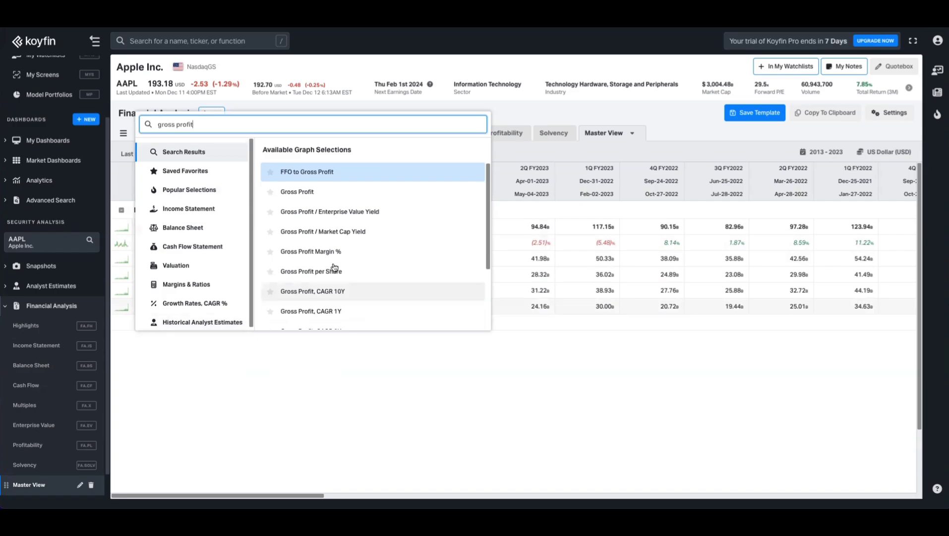
pyautogui.scroll(-2, 298, 268)
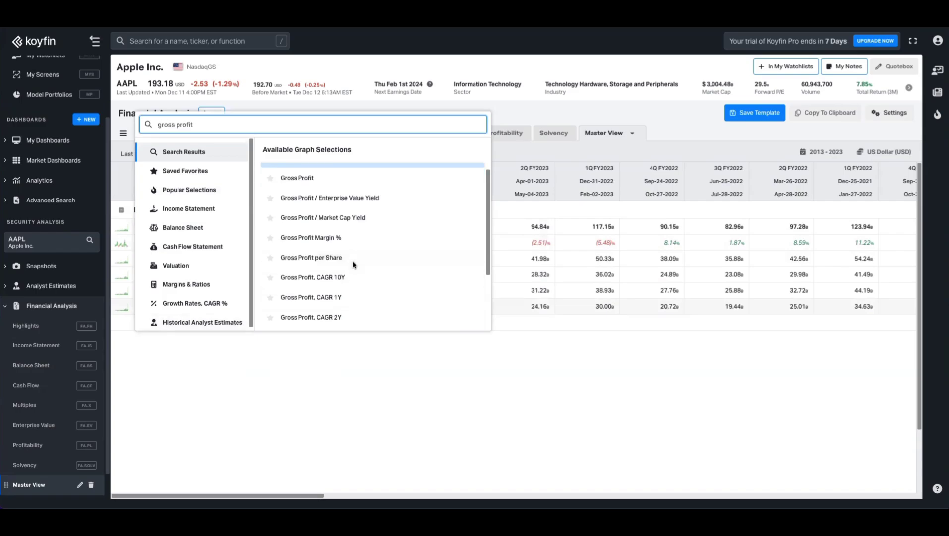
pyautogui.click(343, 270)
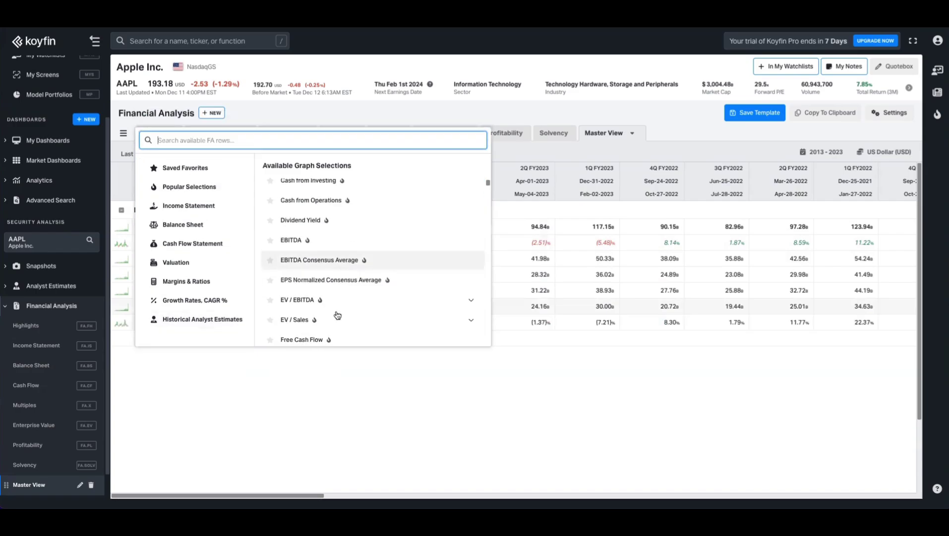
pyautogui.moveTo(193, 325); pyautogui.dragTo(195, 273)
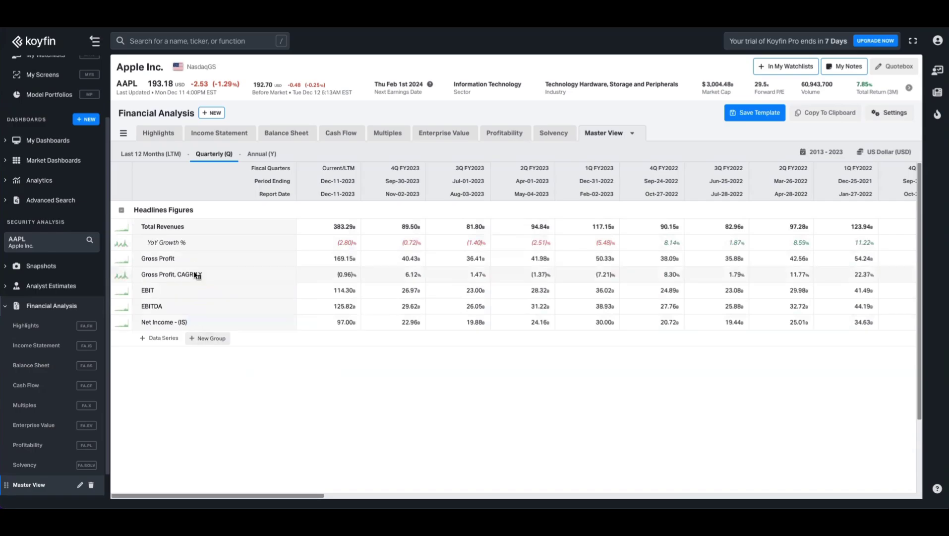
# - Add the Gross Profit Margin % data series and move its row up beside Gross Profit, CAGR 1Y, above EBIT
pyautogui.click(160, 337)
pyautogui.write('gross prif')
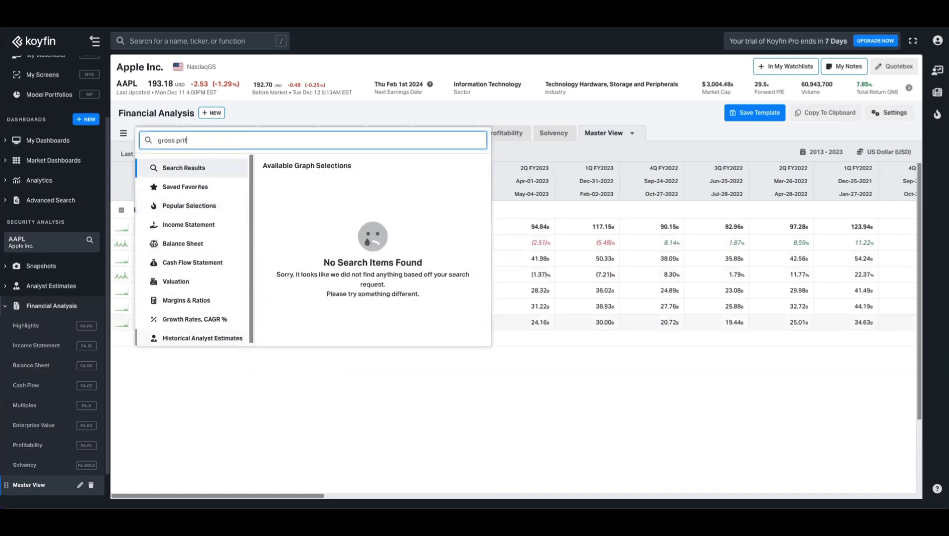
pyautogui.write('u')
pyautogui.press('BackSpace')
pyautogui.press('BackSpace')
pyautogui.press('BackSpace')
pyautogui.write('ofit mar')
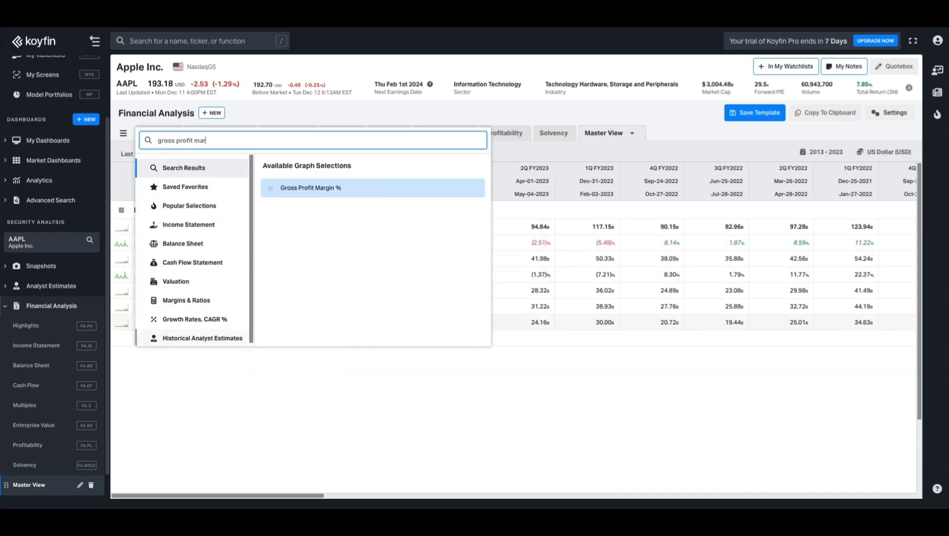
pyautogui.click(332, 193)
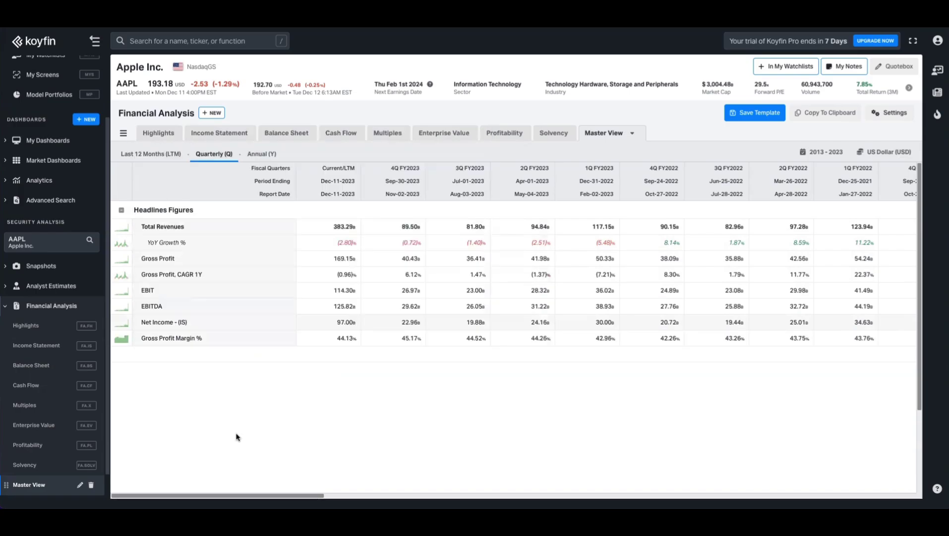
pyautogui.moveTo(192, 338); pyautogui.dragTo(193, 278)
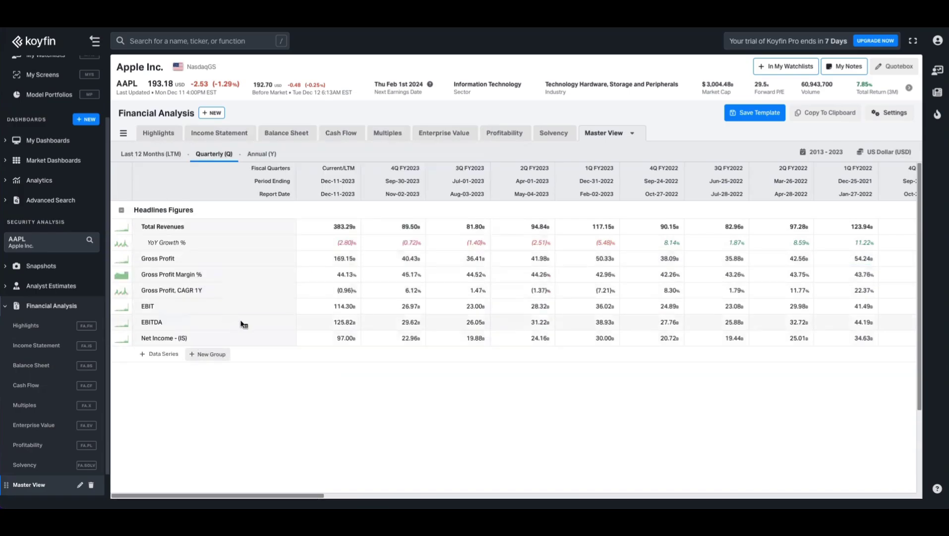
# - Turn on bold text for the Gross Profit row and keep Gross Profit Margin % below Gross Profit, CAGR 1Y
pyautogui.click(173, 259)
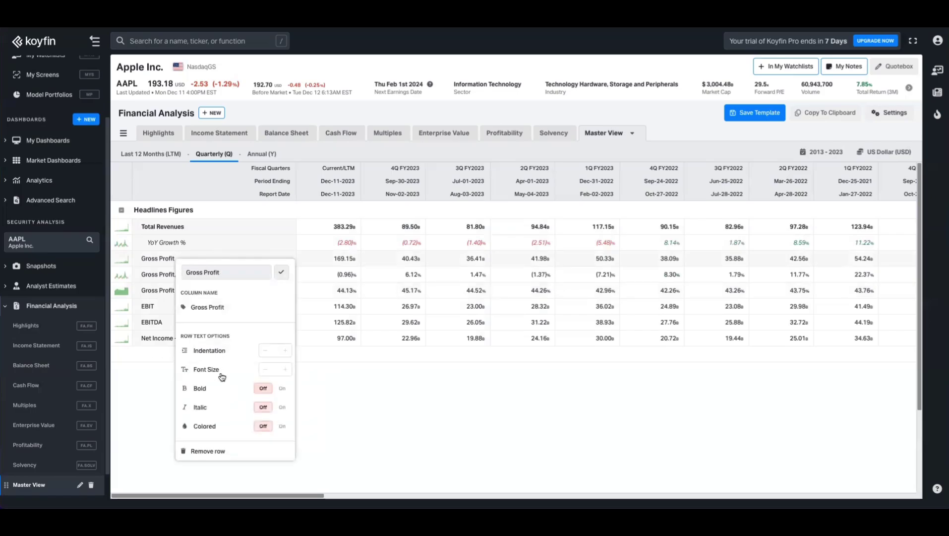
pyautogui.click(280, 390)
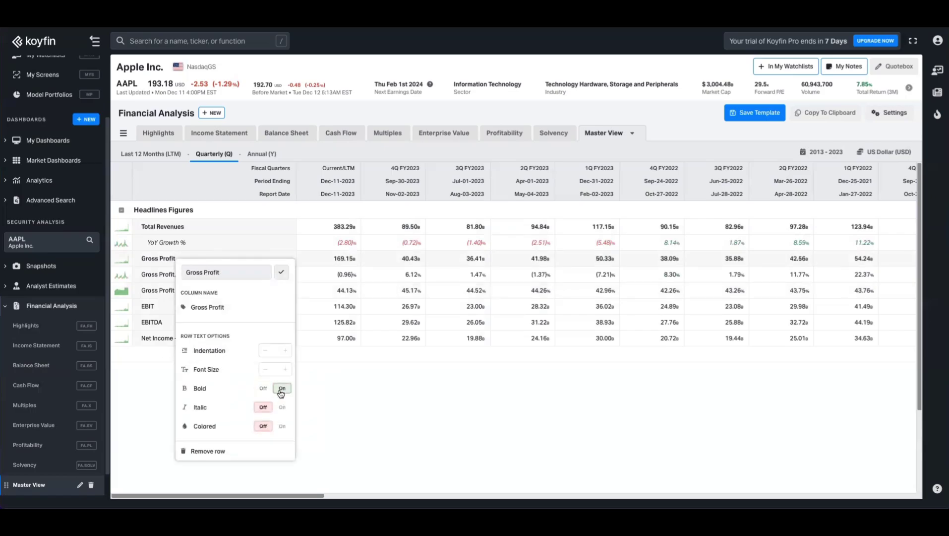
pyautogui.press('Escape')
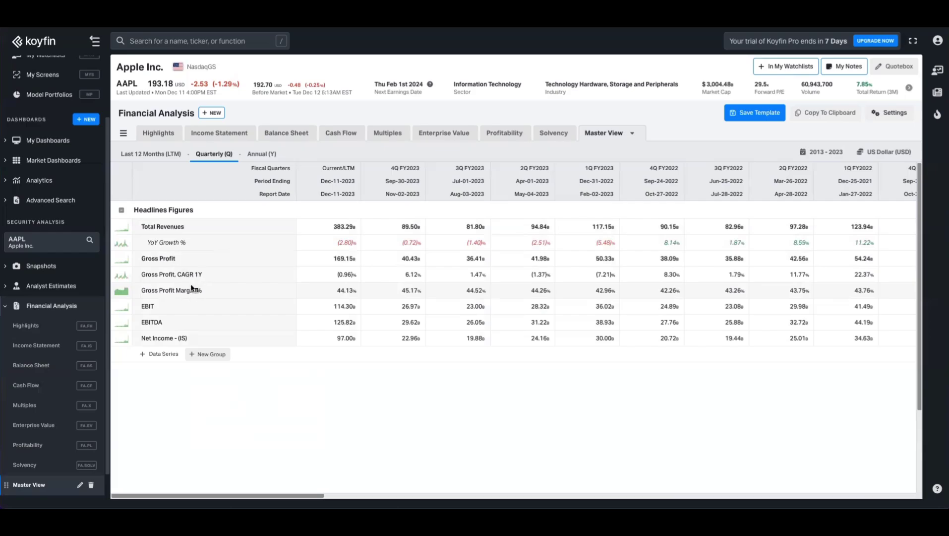
pyautogui.moveTo(190, 292)
pyautogui.mouseDown()
pyautogui.moveTo(191, 268)
pyautogui.moveTo(193, 293)
pyautogui.mouseUp()
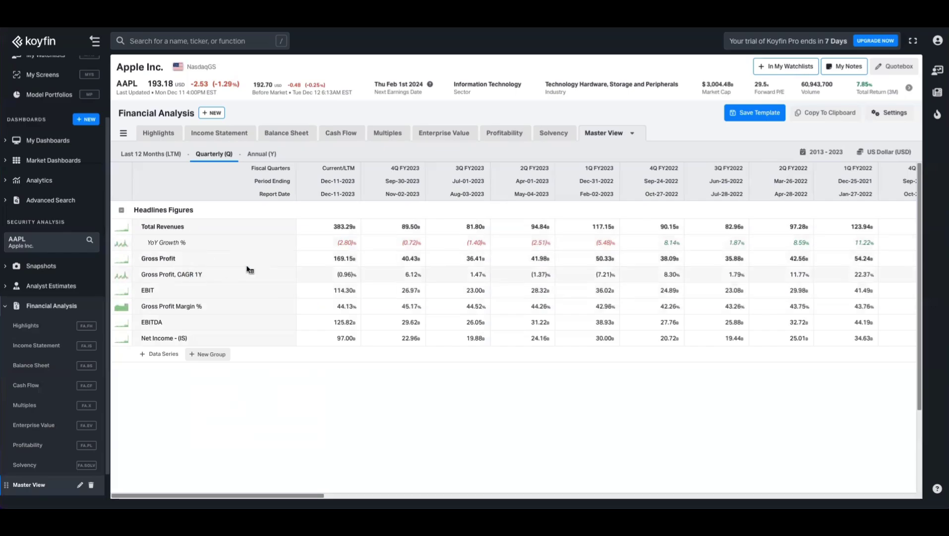
# - Enter "YoY Growth %" as the display name of the Gross Profit, CAGR 1Y row
pyautogui.click(211, 274)
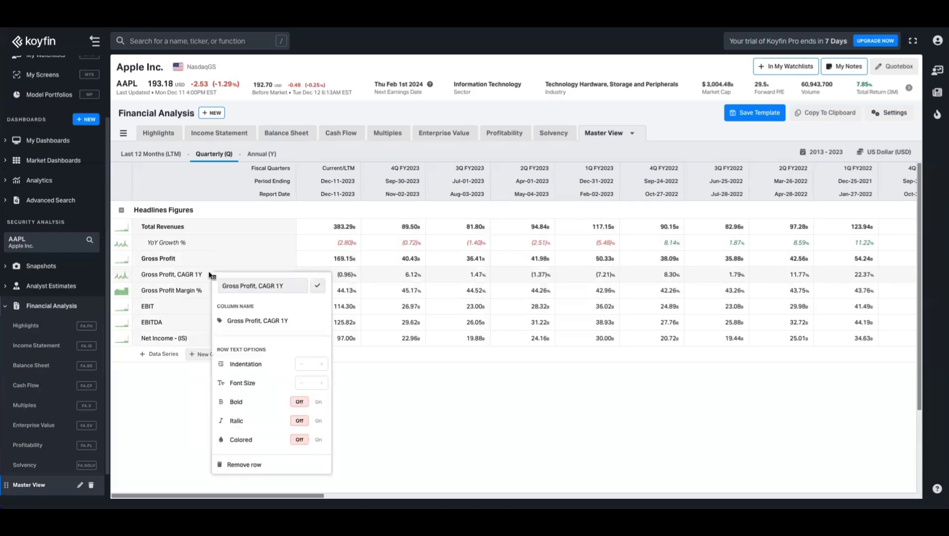
pyautogui.tripleClick(265, 294)
pyautogui.write('Yo')
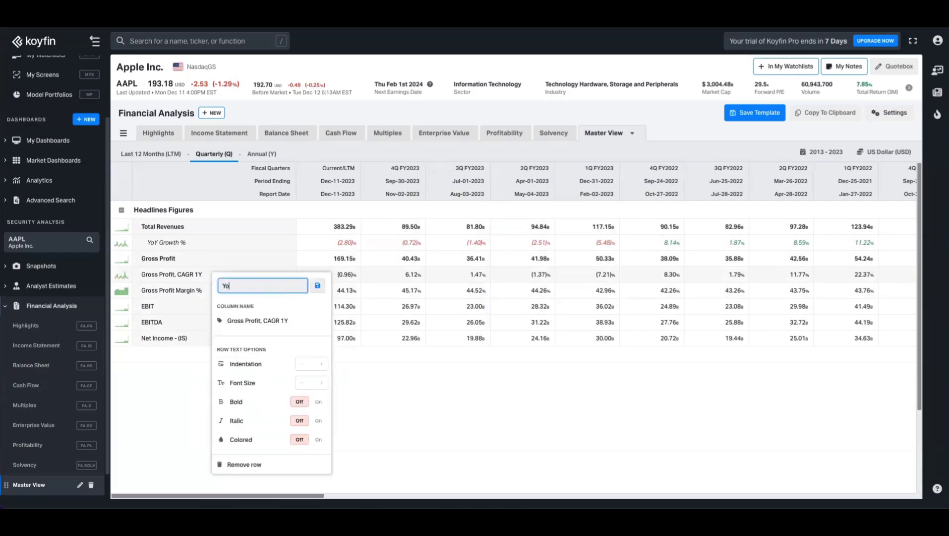
pyautogui.write('Y Growth %')
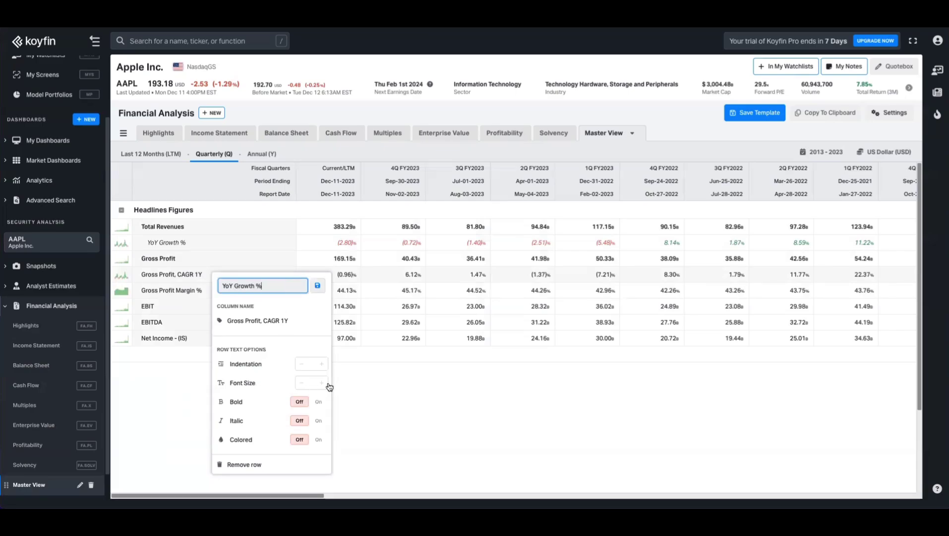
# - Indent the Gross Profit, CAGR 1Y row by two levels, turn on italic and colored text, and save its new name
pyautogui.click(323, 365)
pyautogui.click(323, 365)
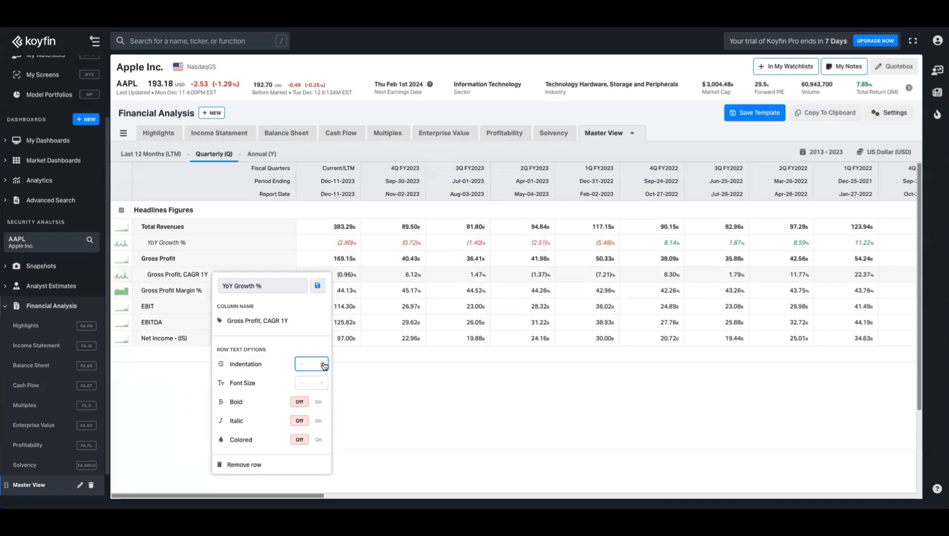
pyautogui.click(318, 421)
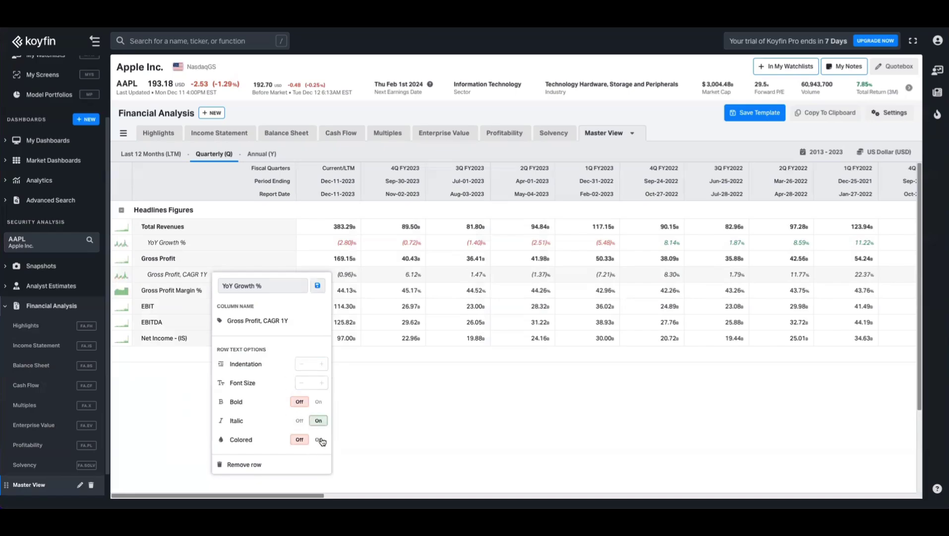
pyautogui.click(319, 440)
pyautogui.click(318, 286)
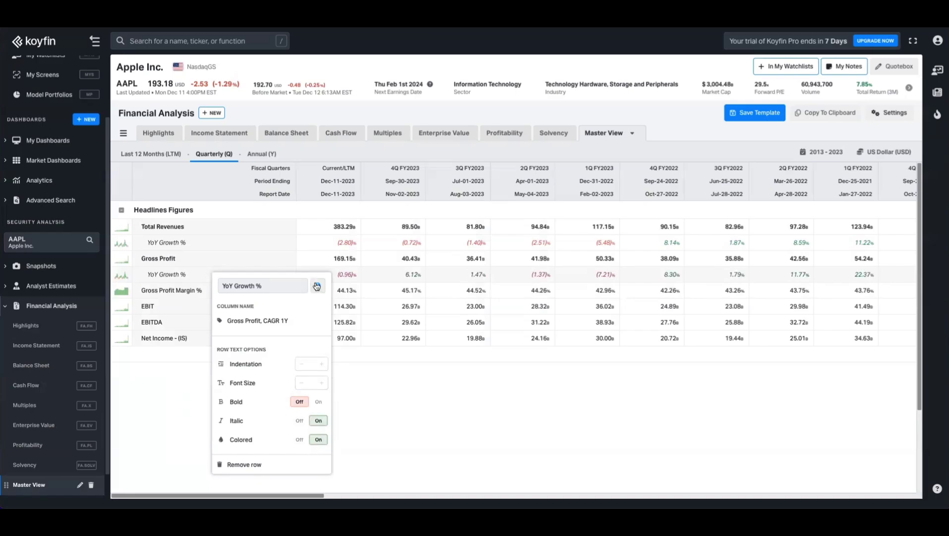
# - Increase the indentation of the Gross Profit Margin % row by two levels
pyautogui.click(198, 290)
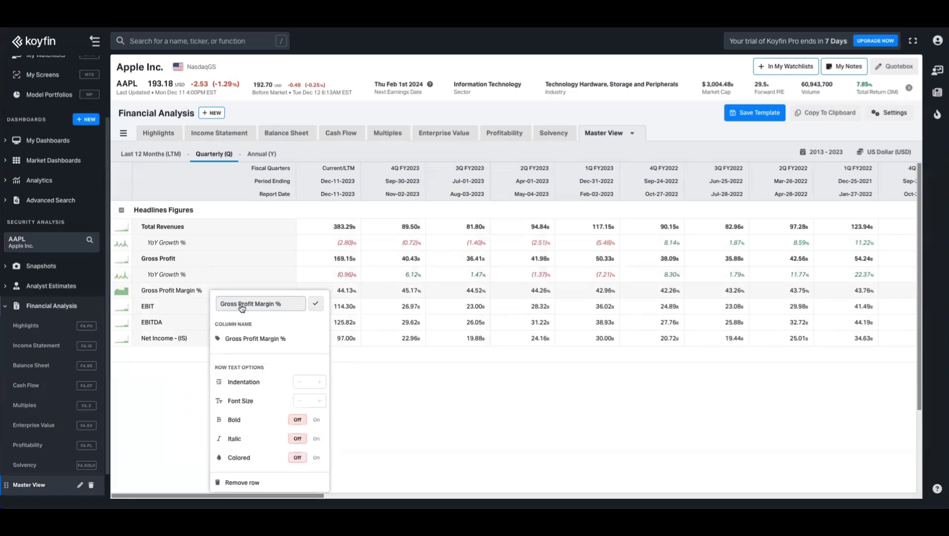
pyautogui.click(319, 383)
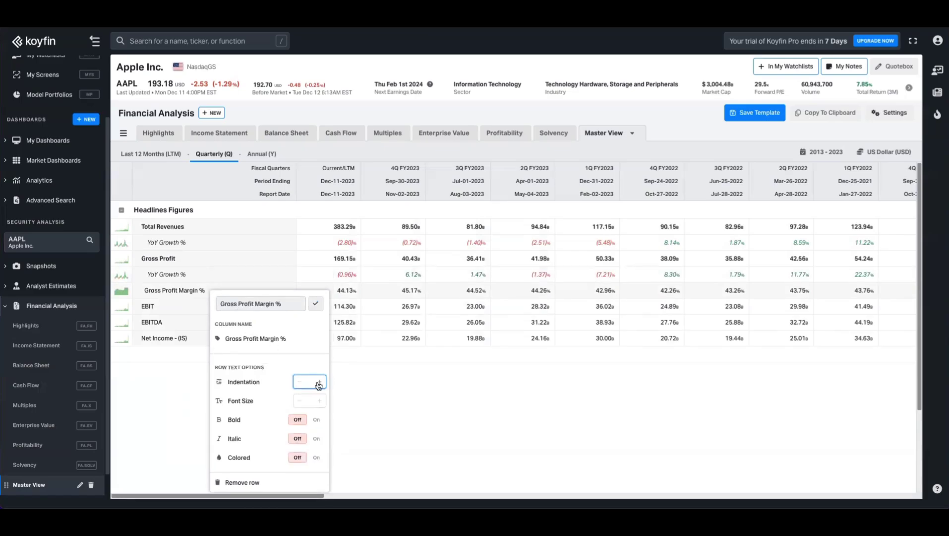
pyautogui.click(319, 383)
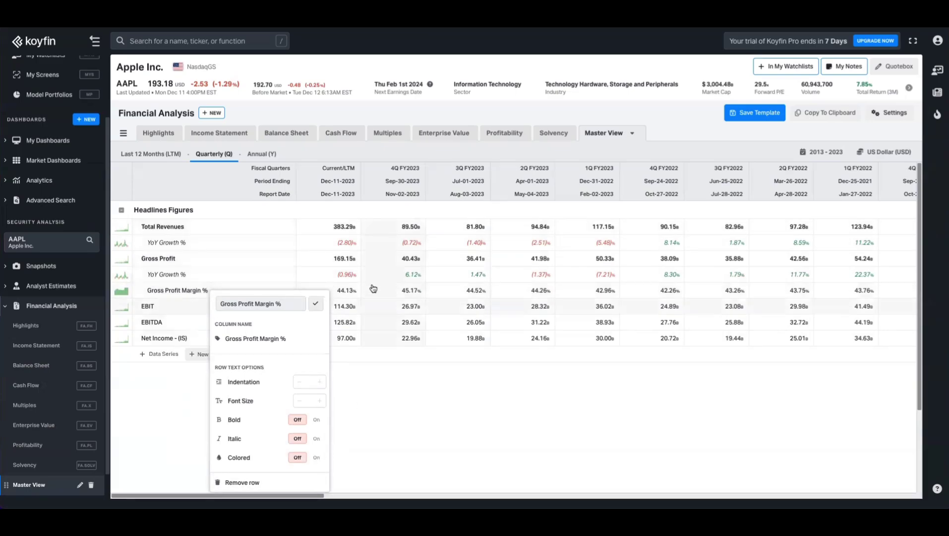
pyautogui.click(392, 309)
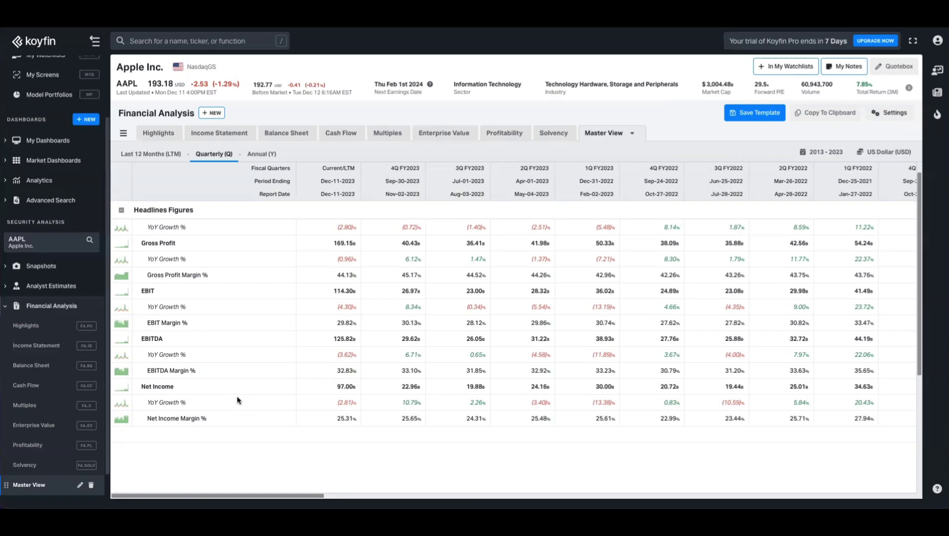
# - Create a new financial template named "Valuation Multiples"
pyautogui.scroll(1, 238, 396)
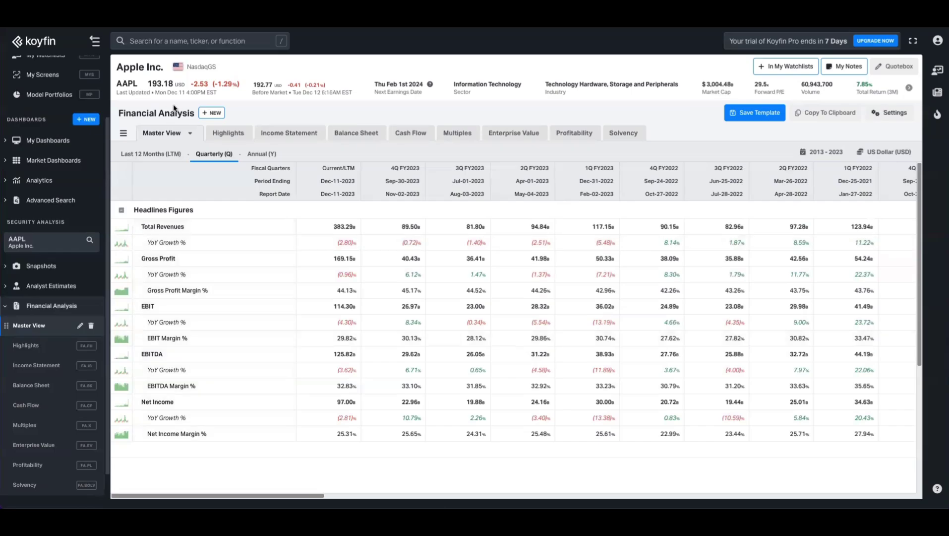
pyautogui.click(212, 112)
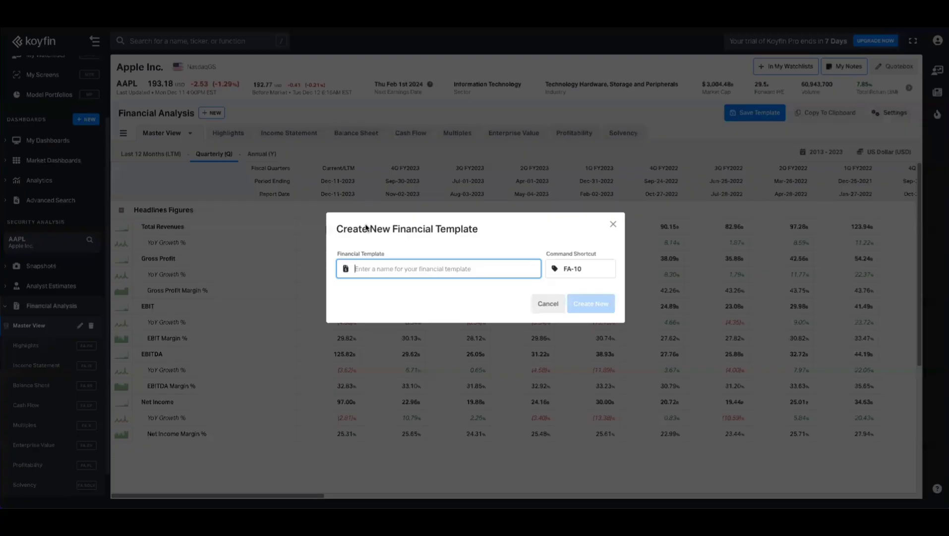
pyautogui.write('Valuation.')
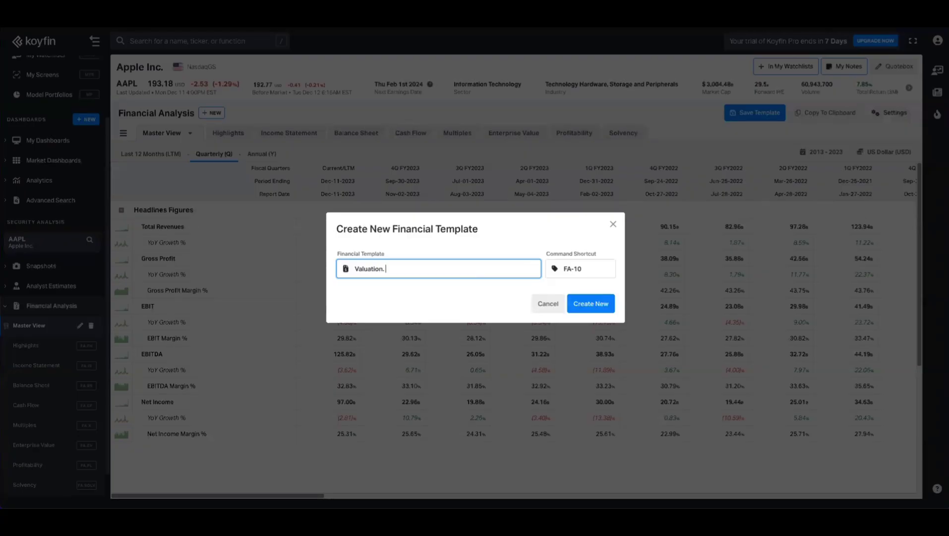
pyautogui.write(' Multiples')
pyautogui.press('Return')
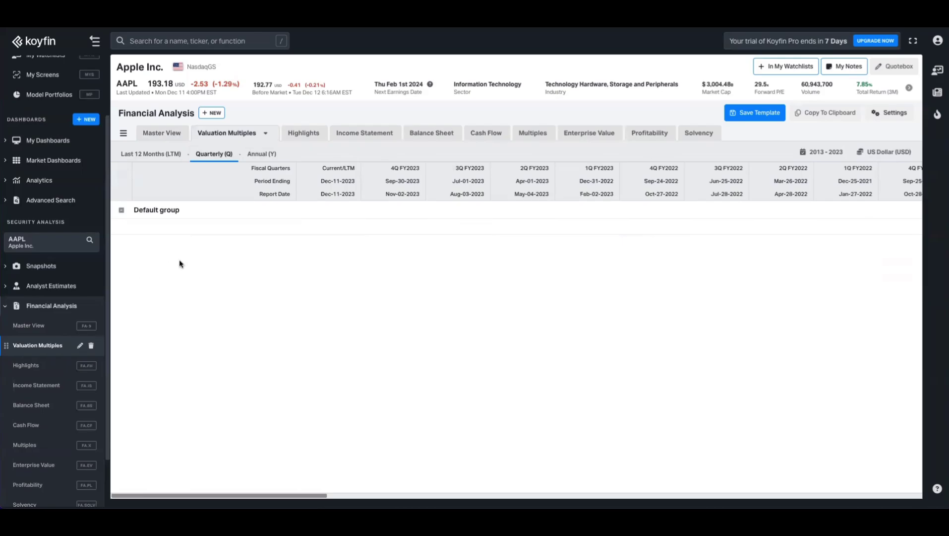
# - Rename the template's default group to "Forward Multiples"
pyautogui.moveTo(153, 213)
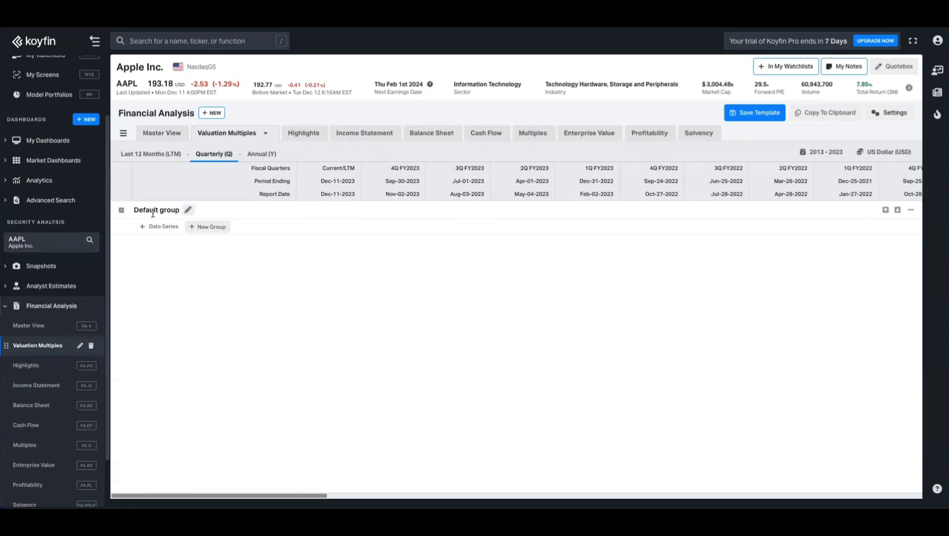
pyautogui.click(189, 211)
pyautogui.hotkey('ctrl', 'a')
pyautogui.write('For')
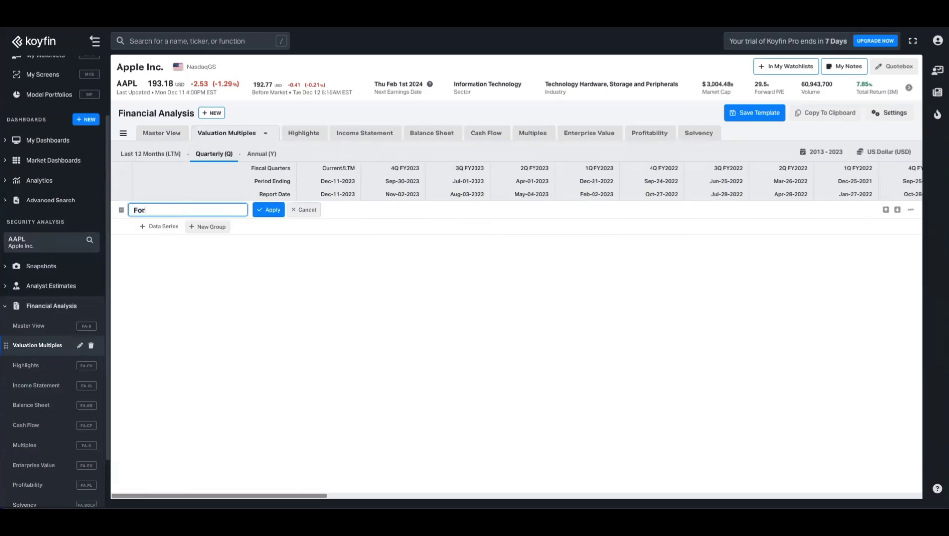
pyautogui.write('ward Multiples')
pyautogui.press('Return')
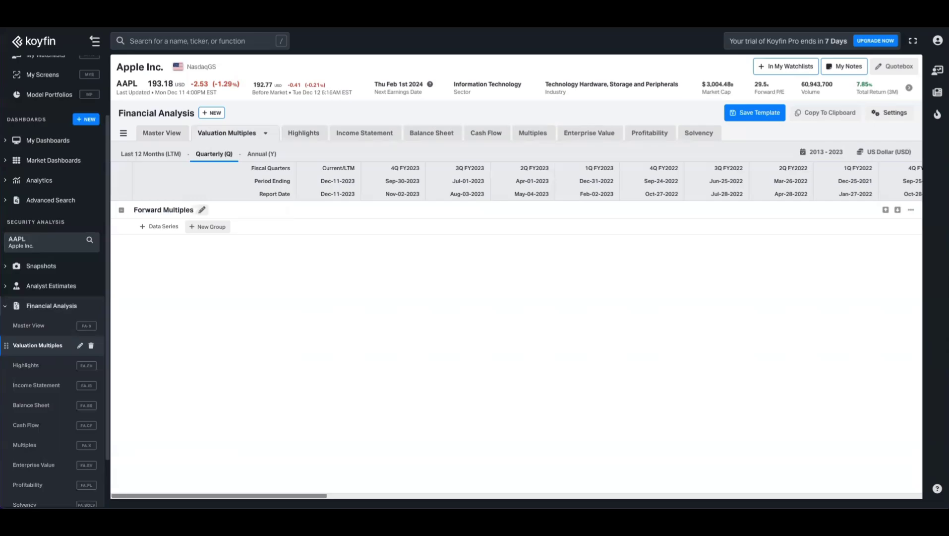
# - Add a new group named "Trailing Multiples" below the Forward Multiples group
pyautogui.click(207, 231)
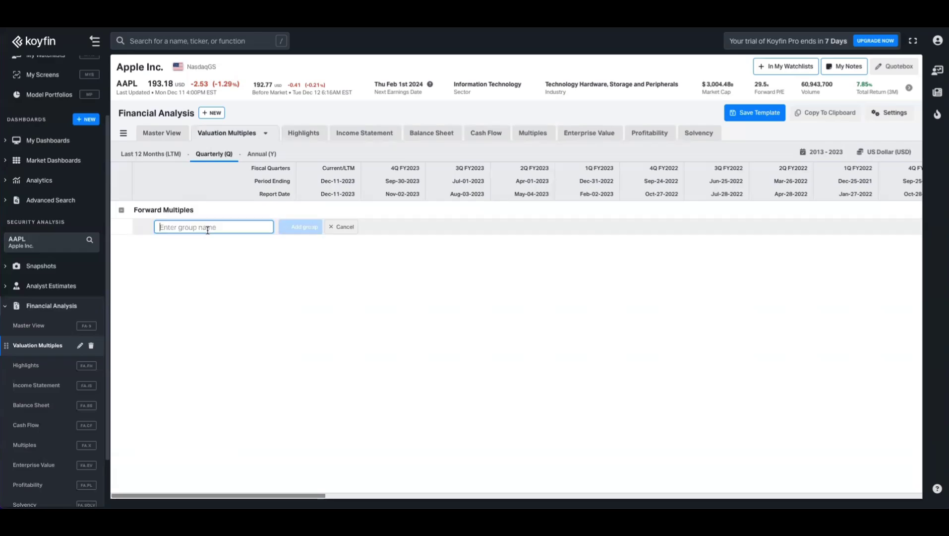
pyautogui.write('Trailing Mult')
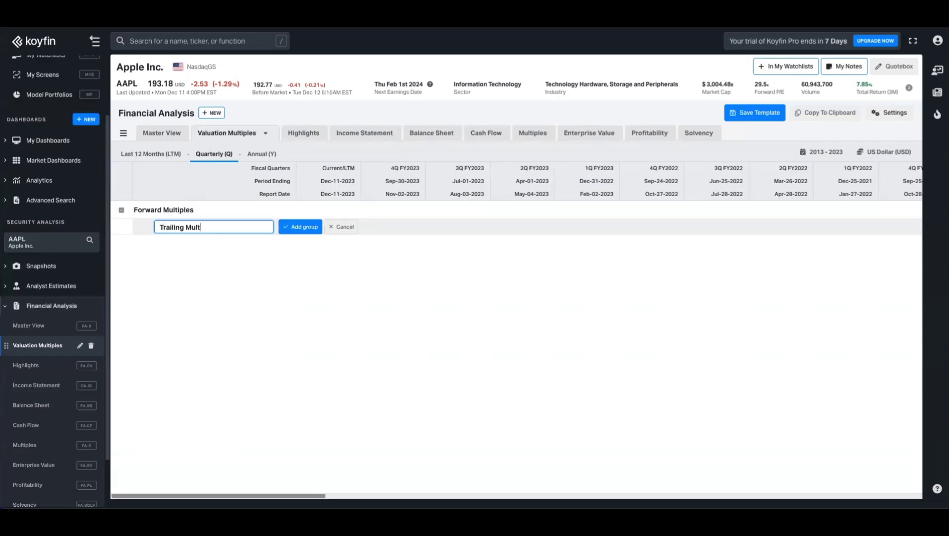
pyautogui.write('iples')
pyautogui.press('Return')
# - Add a new group named "Shareholder Yield" below the Trailing Multiples group
pyautogui.click(208, 227)
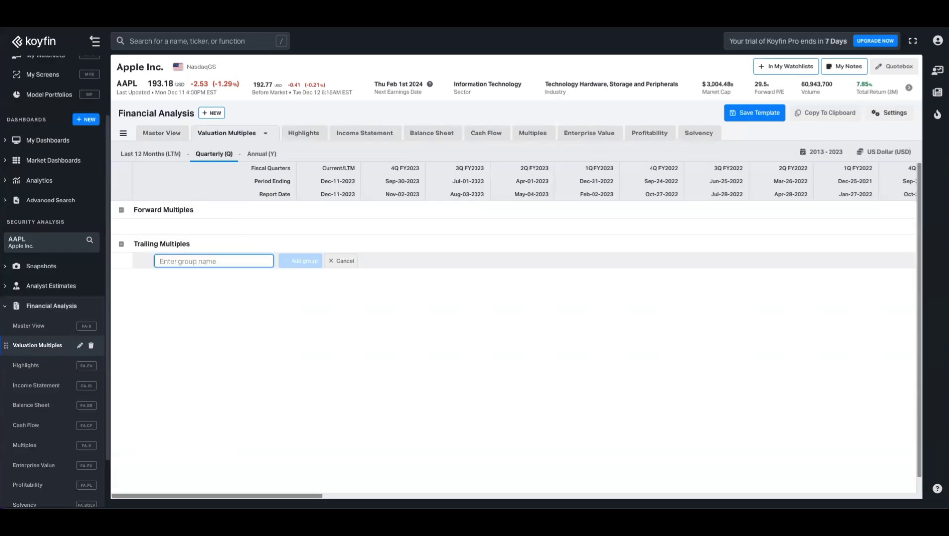
pyautogui.write('Shareholder Yield')
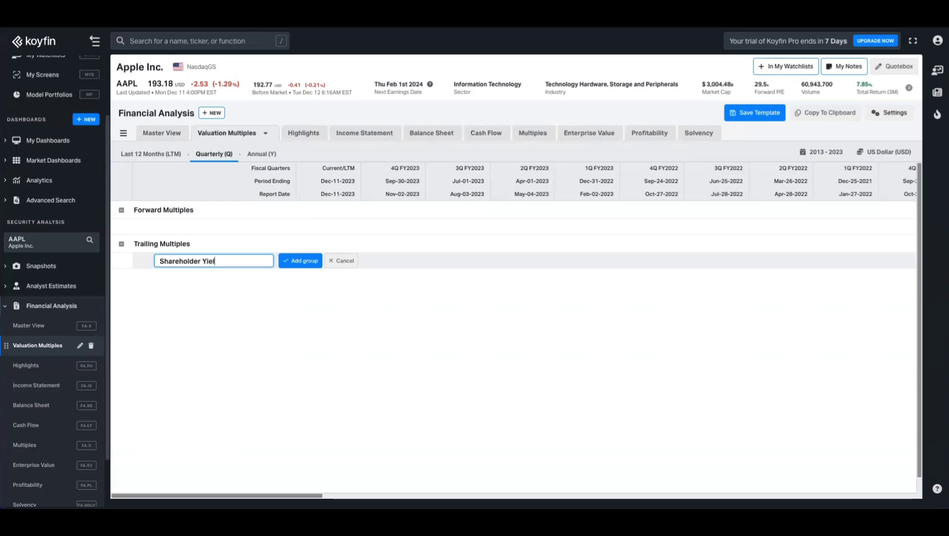
pyautogui.press('Return')
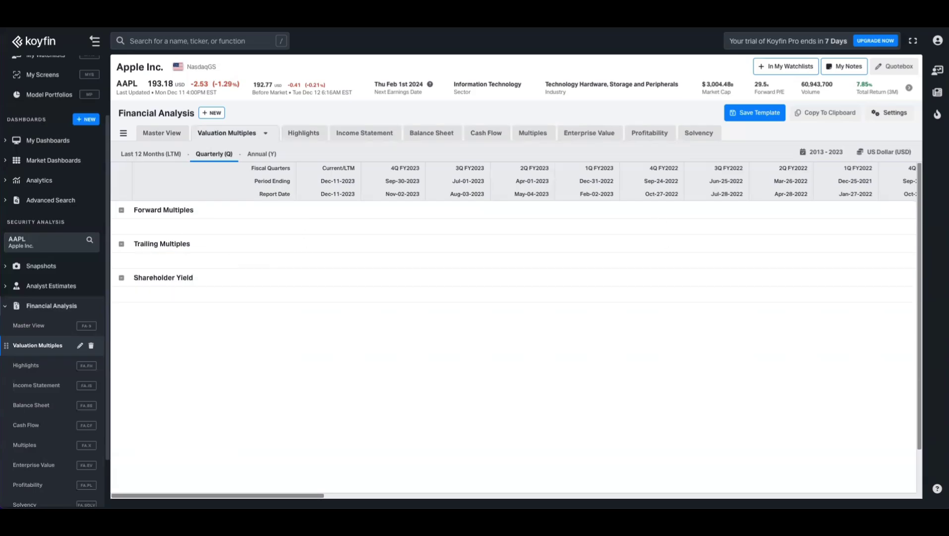
# - Add a Price / Earnings - P/E row for the Next Twelve Months (NTM) to the Forward Multiples group
pyautogui.click(154, 229)
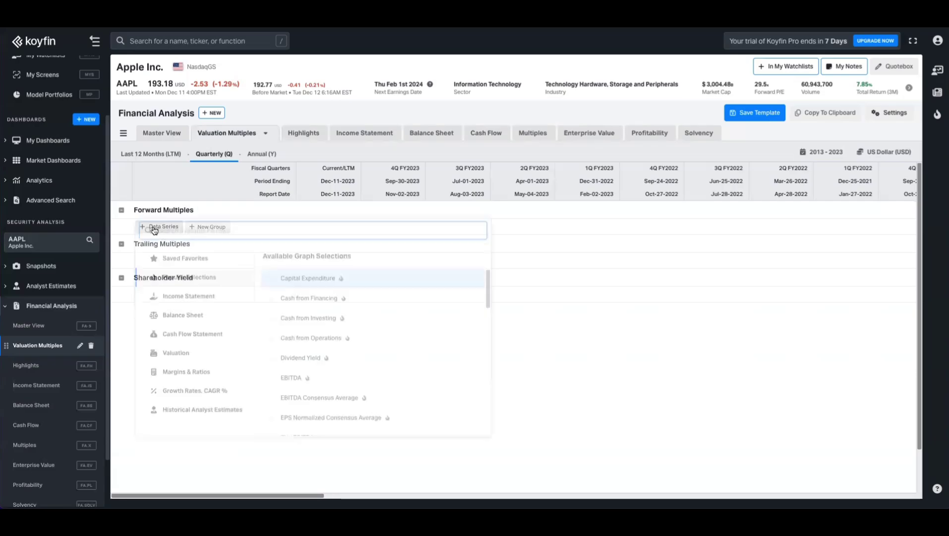
pyautogui.write('pe')
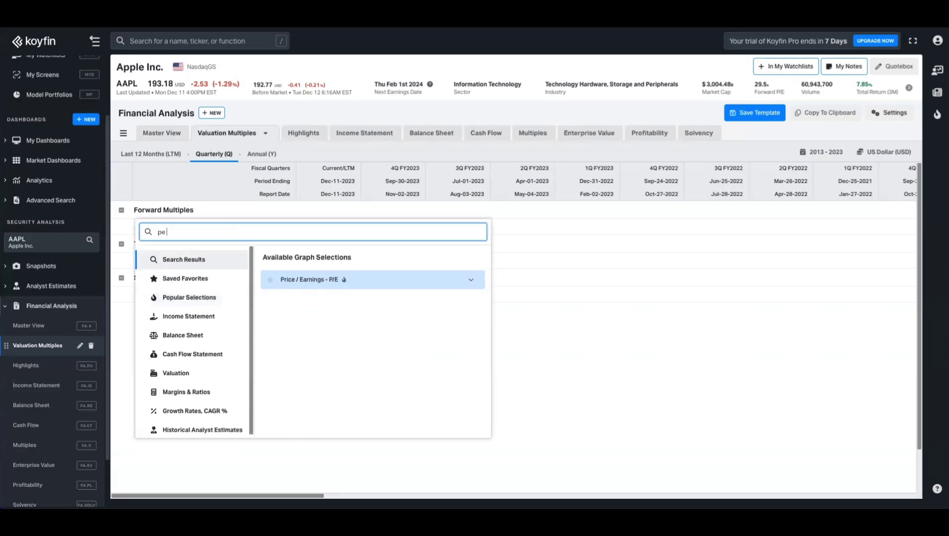
pyautogui.click(331, 288)
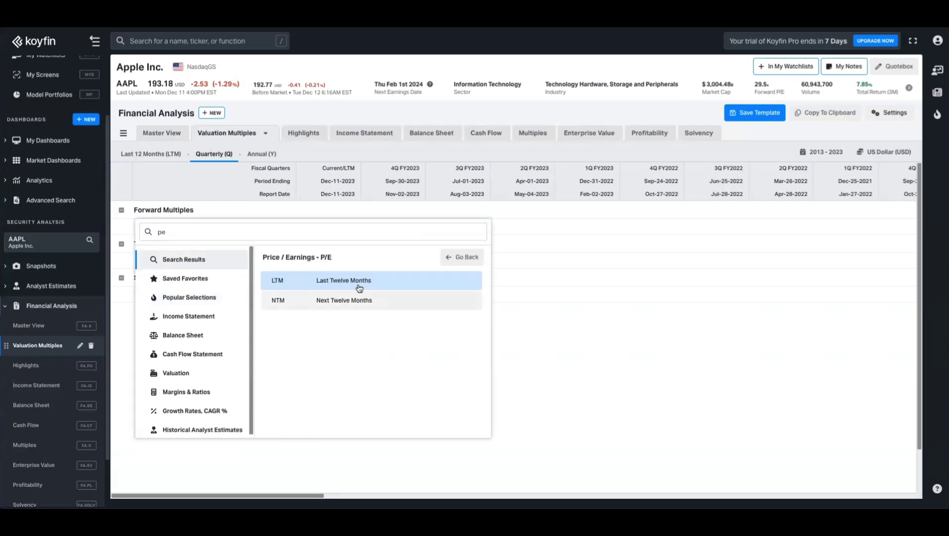
pyautogui.click(363, 300)
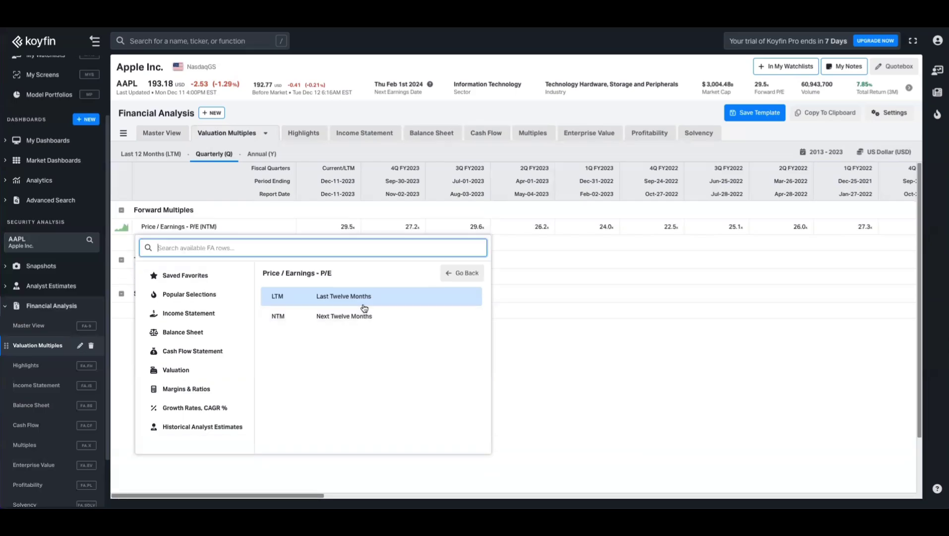
pyautogui.click(608, 374)
# - Add a Price / Sales - P/S row for the Next Twelve Months (NTM) under the forward P/E row
pyautogui.click(154, 243)
pyautogui.write('price')
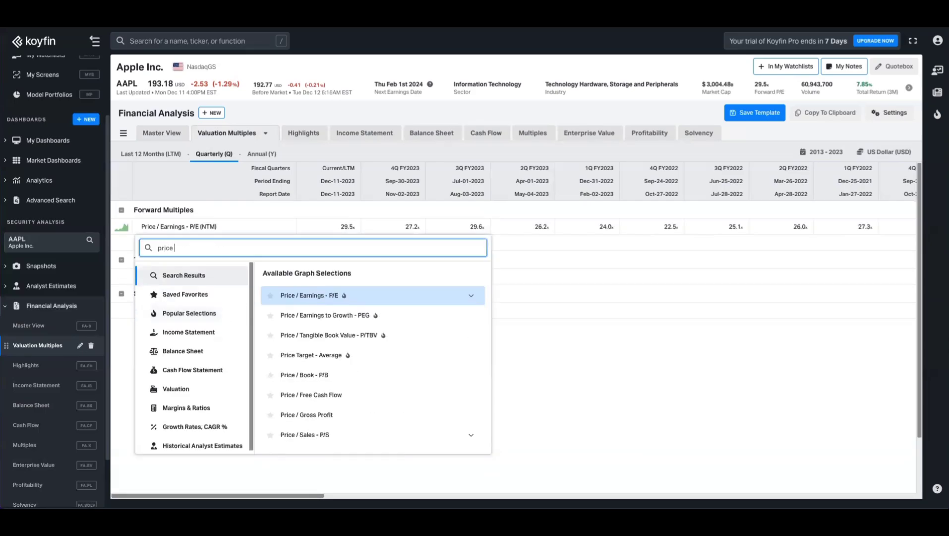
pyautogui.write(' / sa')
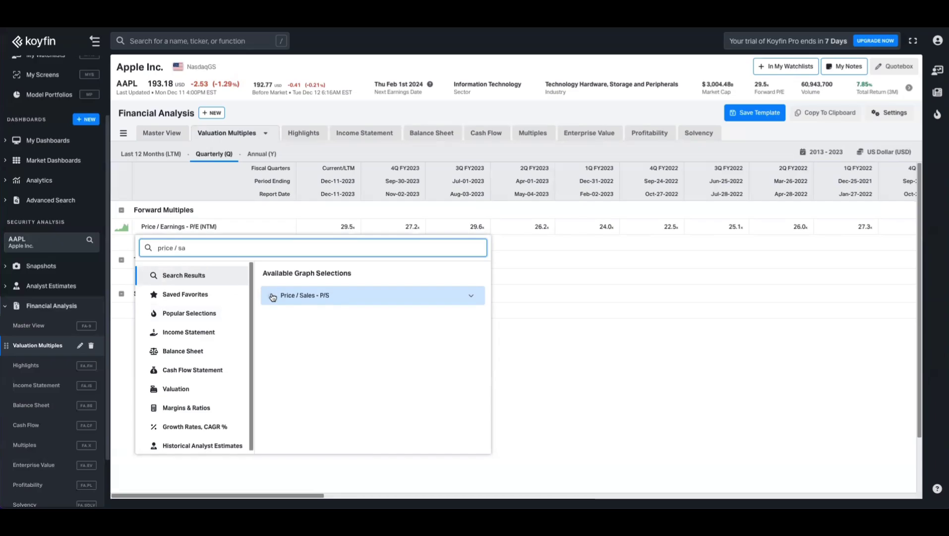
pyautogui.click(273, 296)
pyautogui.click(328, 316)
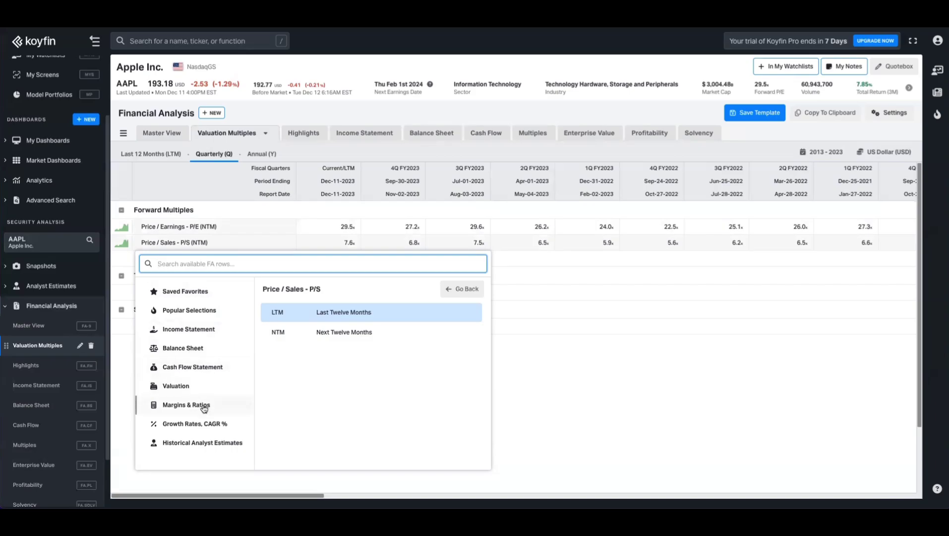
# - Add the NTM valuation rows EV / Sales, EV / EBIT, EV / EBITDA and Price / Earnings to Growth - PEG to the Forward Multiples group
pyautogui.click(189, 390)
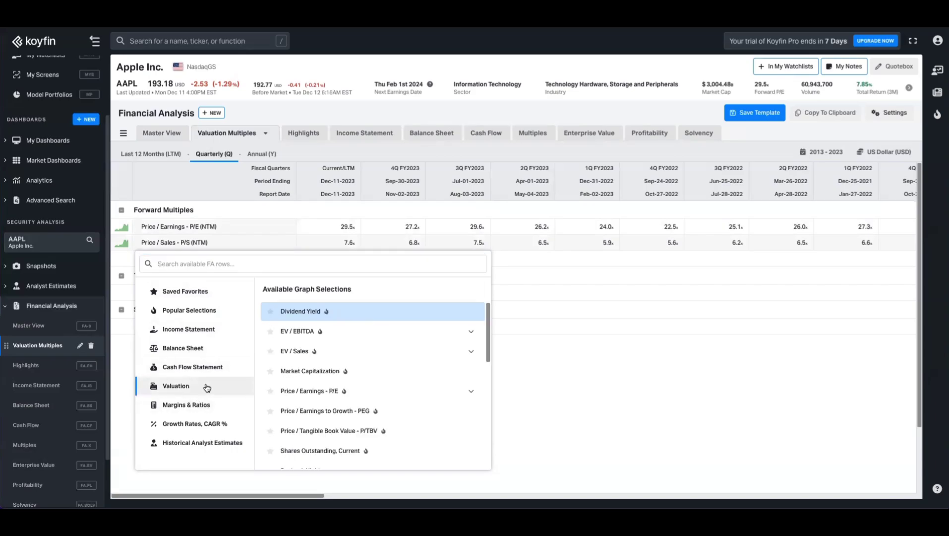
pyautogui.scroll(-5, 346, 408)
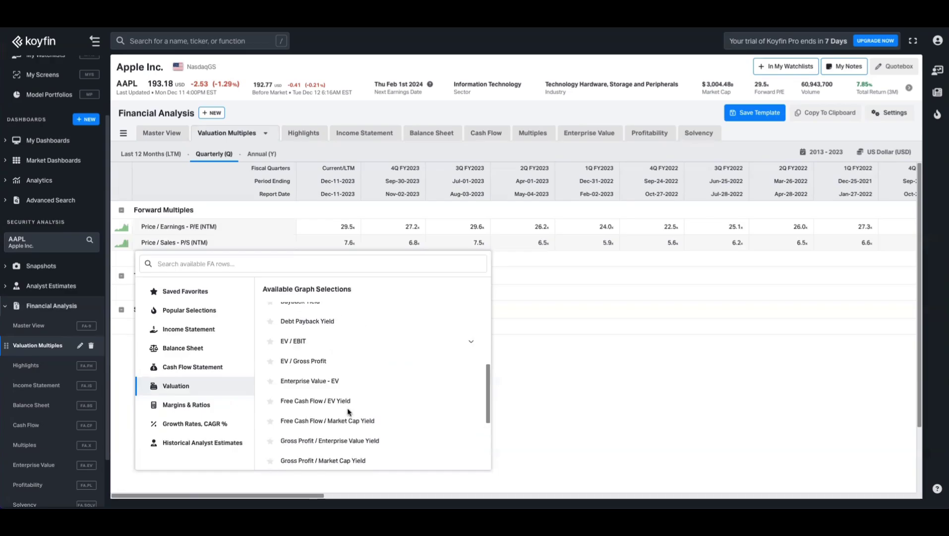
pyautogui.scroll(5, 349, 410)
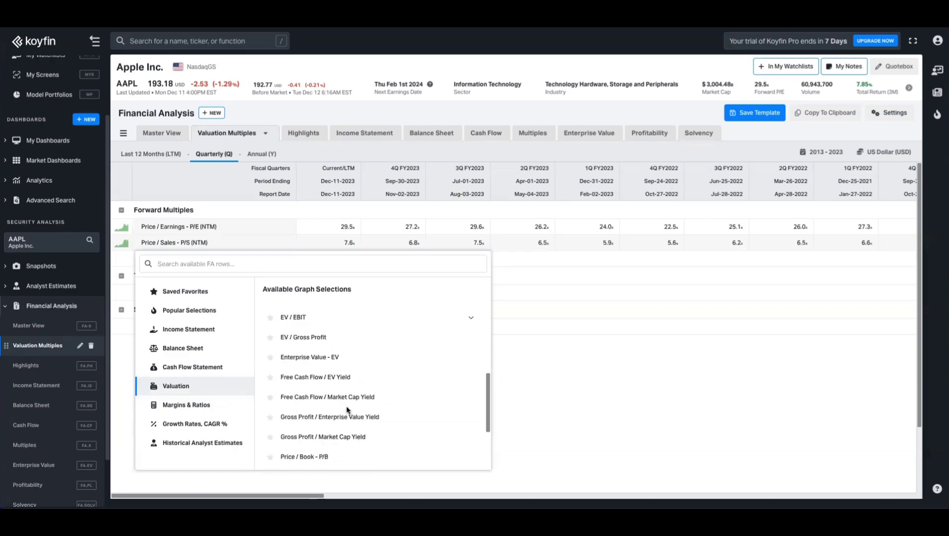
pyautogui.click(208, 267)
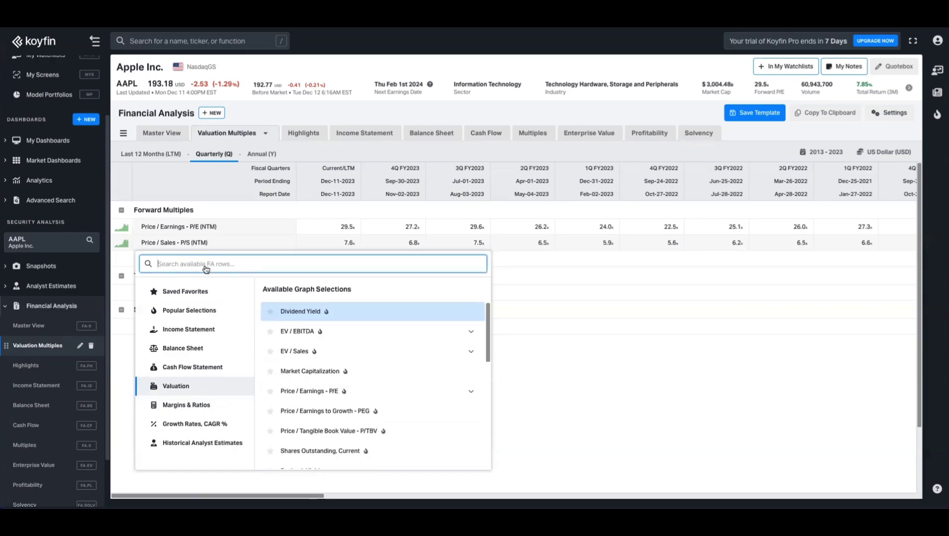
pyautogui.click(205, 234)
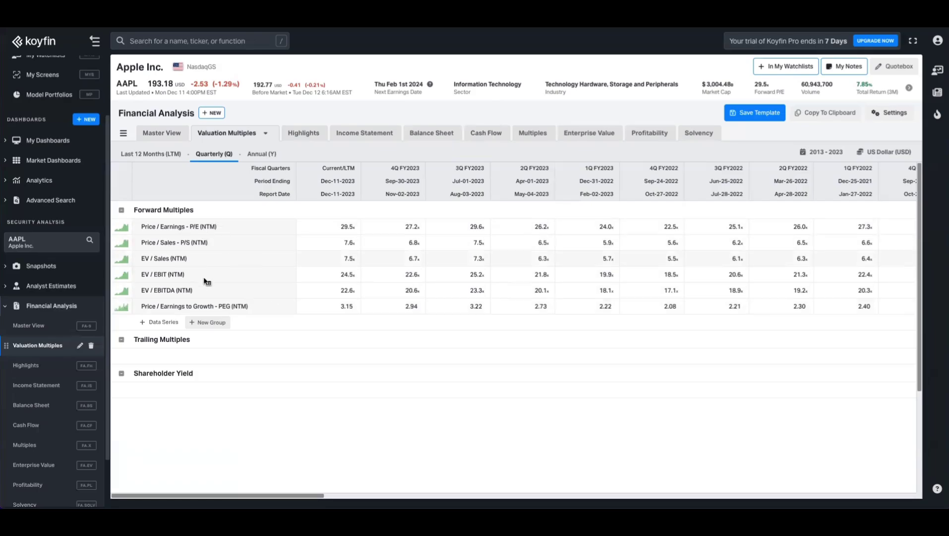
# - Rename the Forward Multiples rows to P/E, P/S, EV / Sales, EV / EBIT, EV / EBITDA and Price / Earnings to Growth (PEG)
pyautogui.click(232, 232)
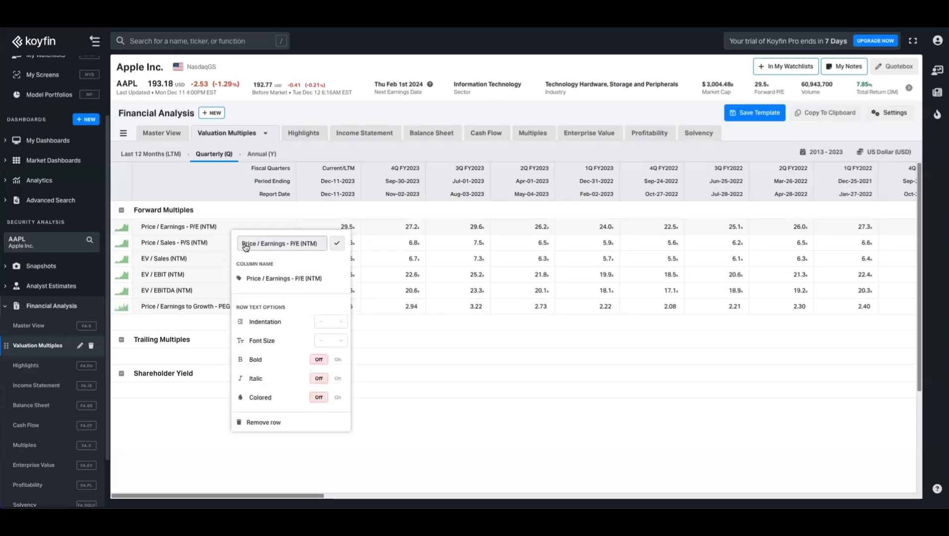
pyautogui.click(236, 435)
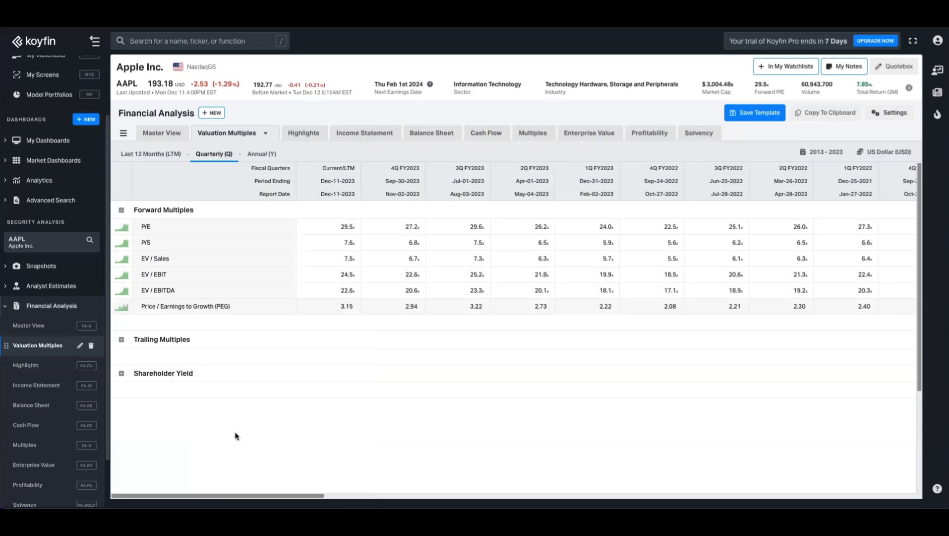
# - Add the LTM rows P/E, P/S, Price / Gross Profit, Price / Free Cash Flow and Price / Book to the Trailing Multiples group
pyautogui.moveTo(233, 333)
pyautogui.scroll(-1, 230, 334)
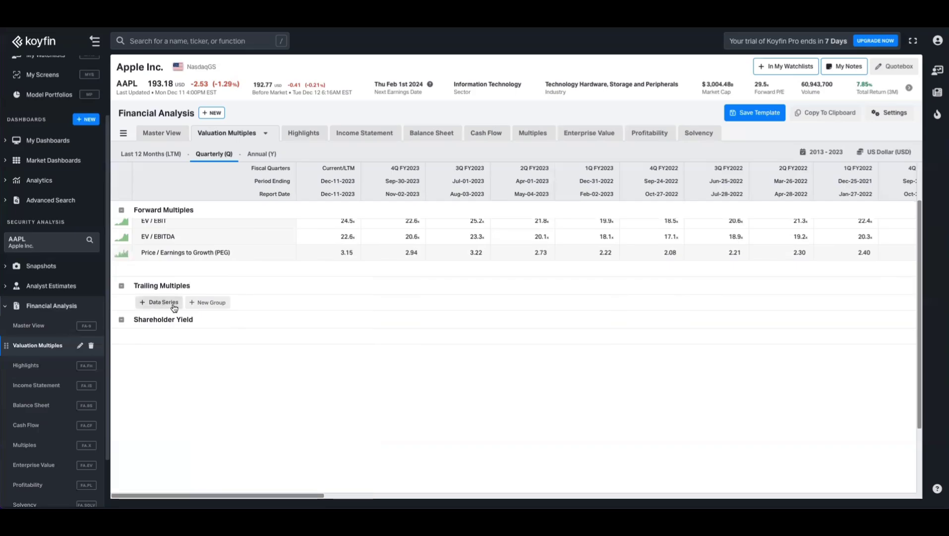
pyautogui.scroll(2, 174, 307)
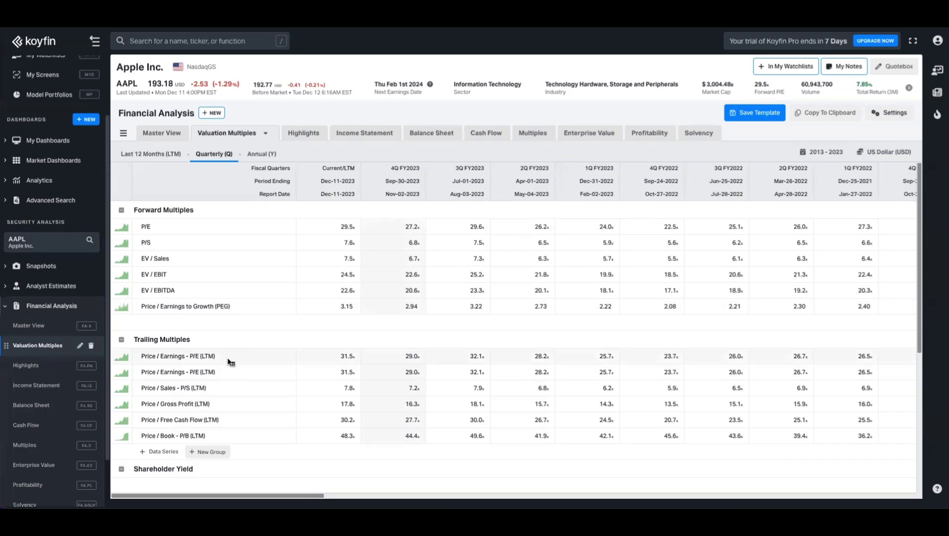
# - Add Dividend Yield and Buyback Yield rows to the Shareholder Yield group
pyautogui.scroll(-3, 221, 357)
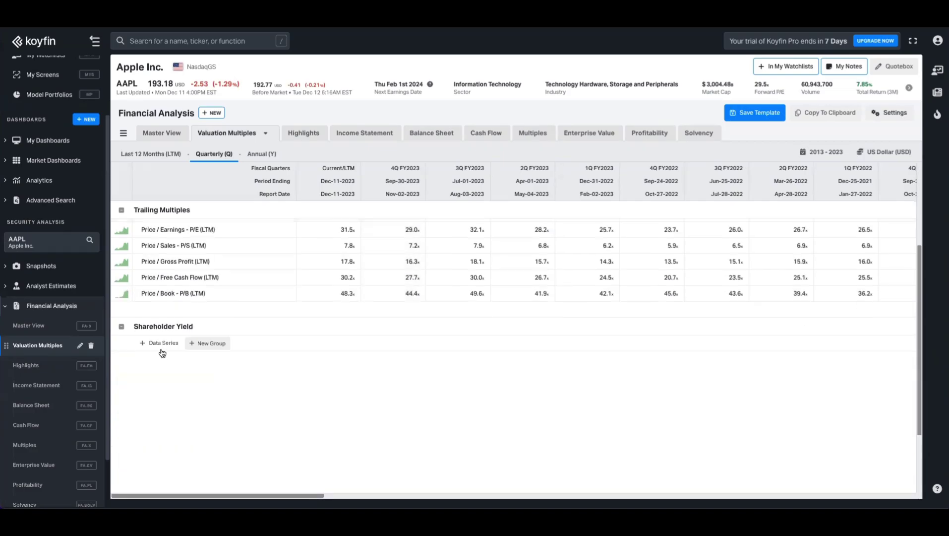
pyautogui.click(165, 343)
pyautogui.write('divid')
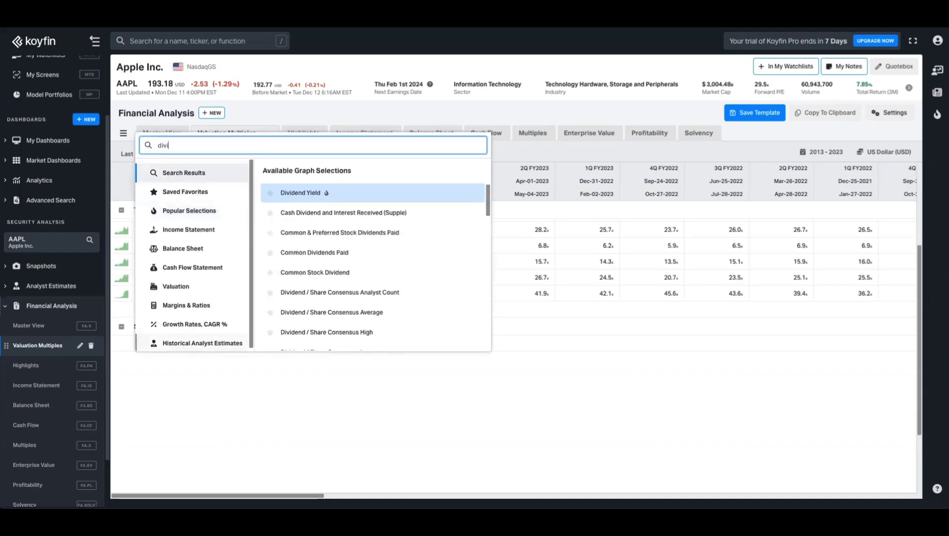
pyautogui.click(311, 194)
pyautogui.write('buyback')
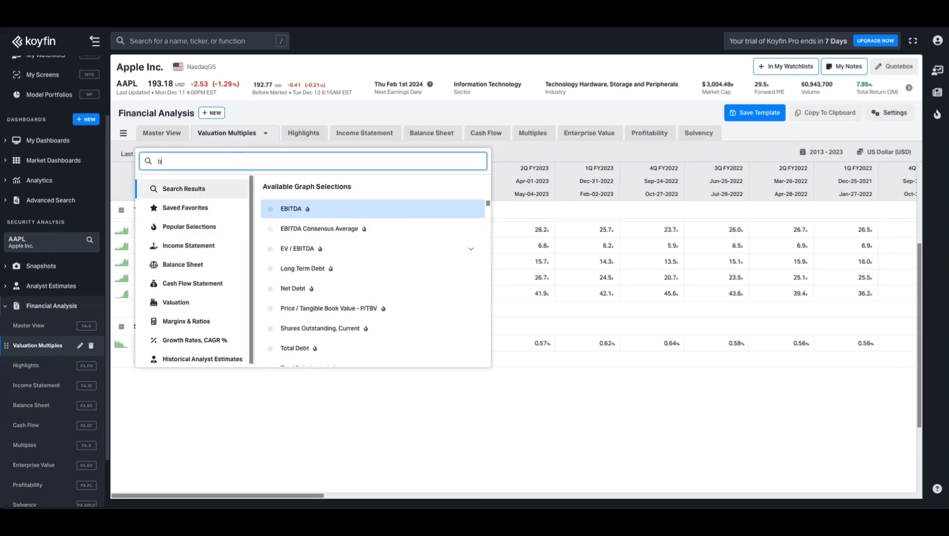
pyautogui.click(283, 208)
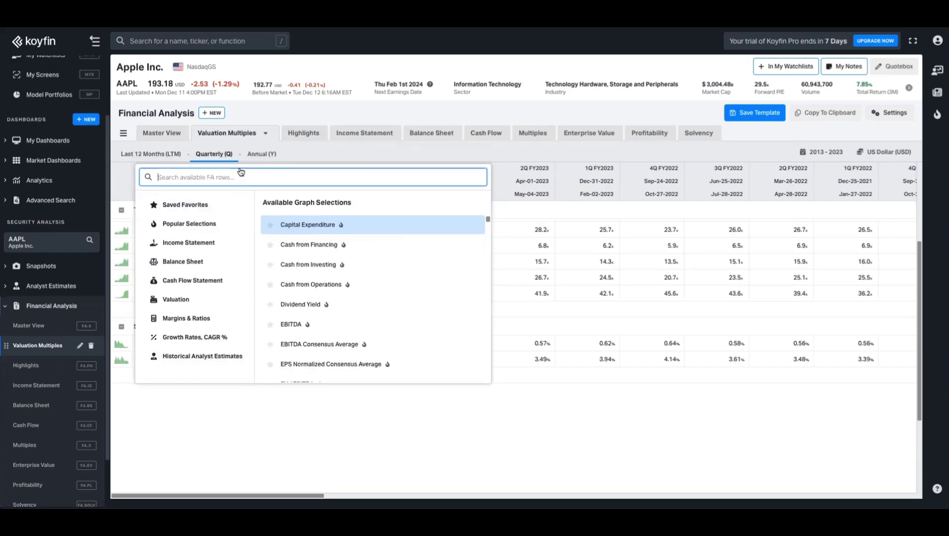
# - Add Debt Payback Yield, Shareholder Yield and Shareholder Yield excluding Debt rows to the Shareholder Yield group
pyautogui.write('debt pay')
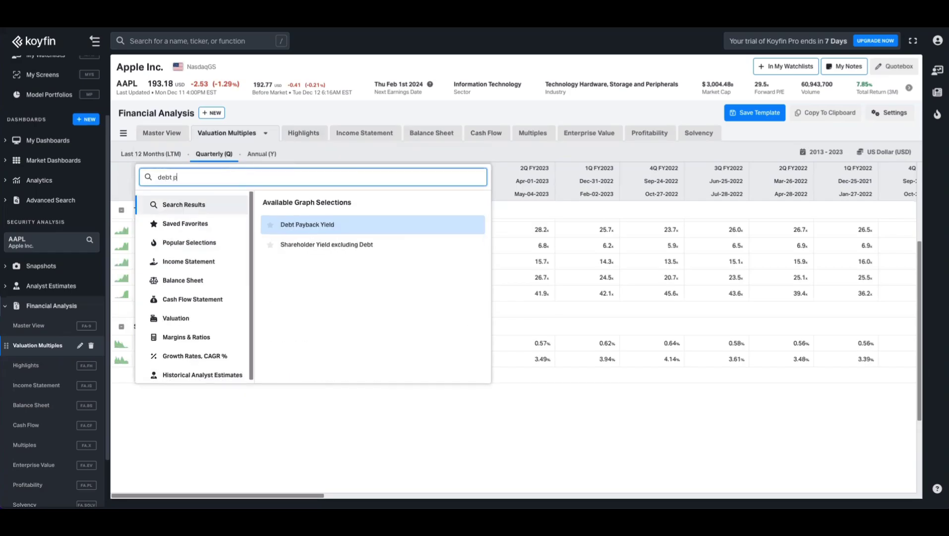
pyautogui.click(318, 223)
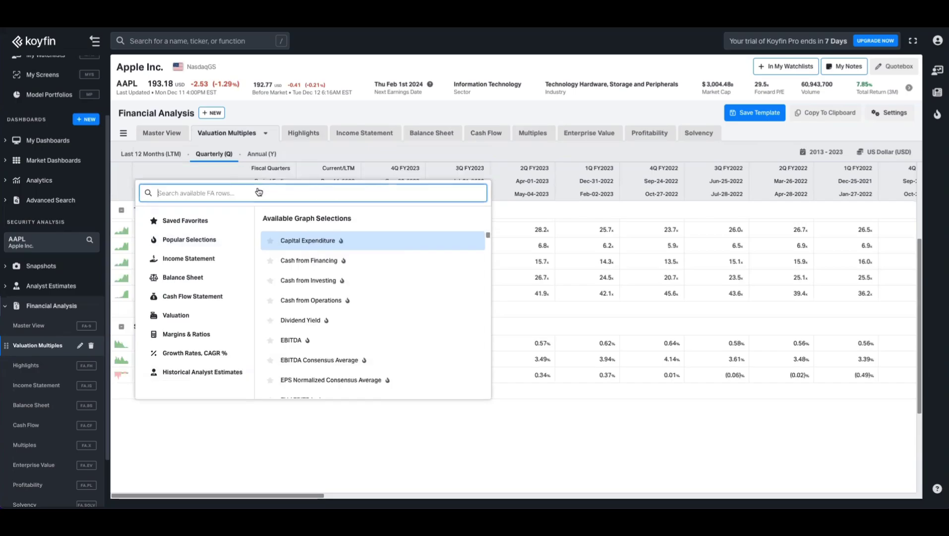
pyautogui.write('shareholder')
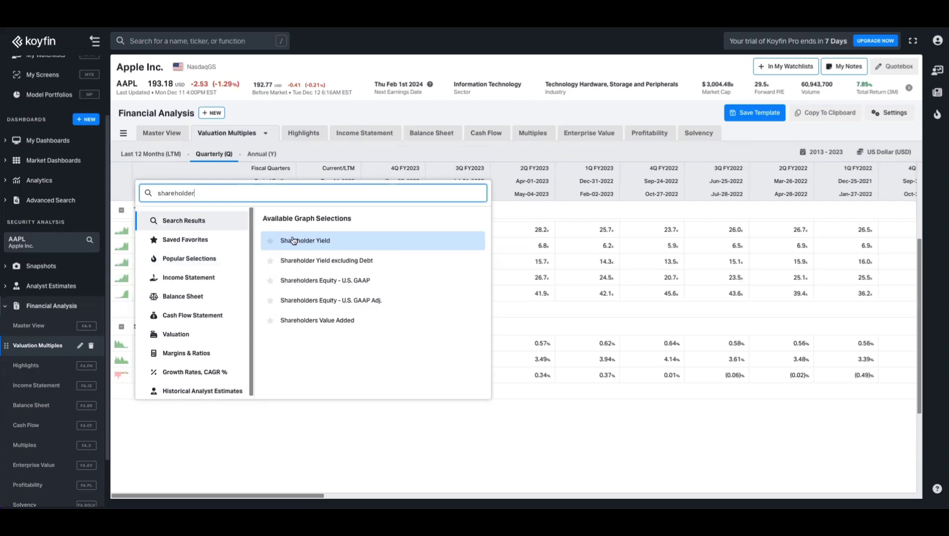
pyautogui.click(290, 237)
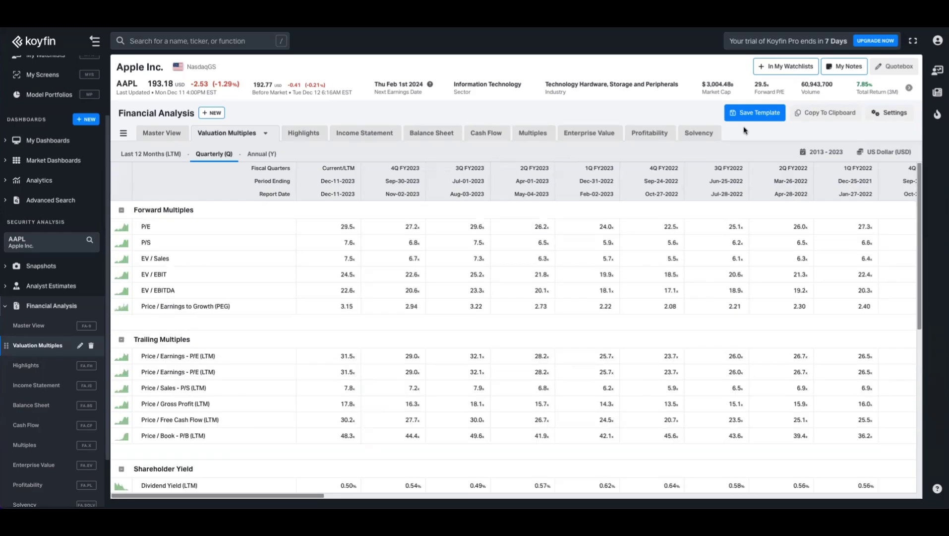
# - Save the Valuation Multiples template and switch the analysed security to PayPal Holdings, Inc. (PYPL) on NasdaqGS
pyautogui.click(758, 113)
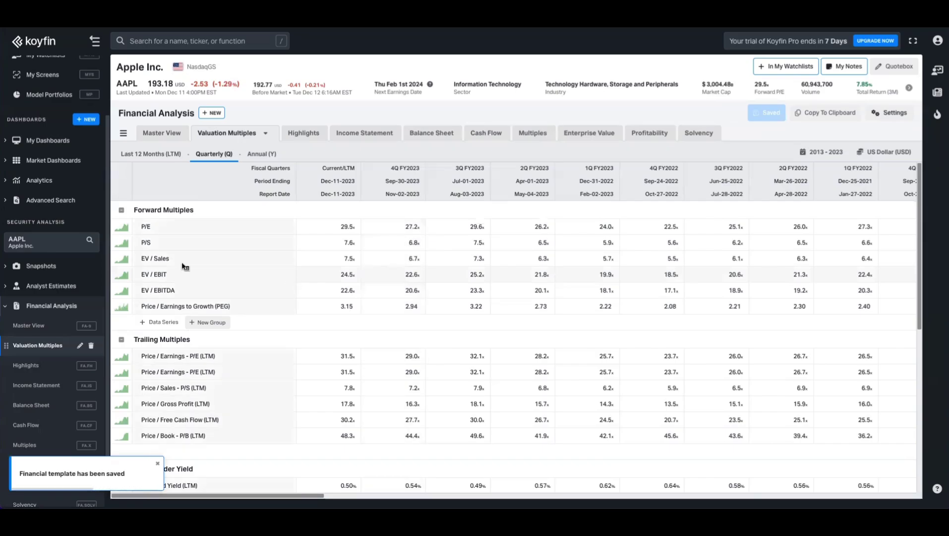
pyautogui.click(56, 245)
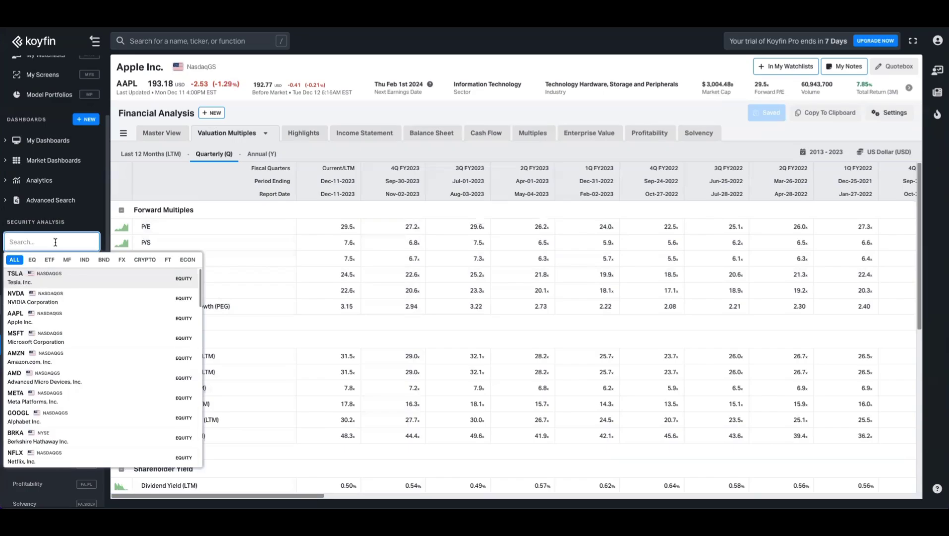
pyautogui.write('pypl')
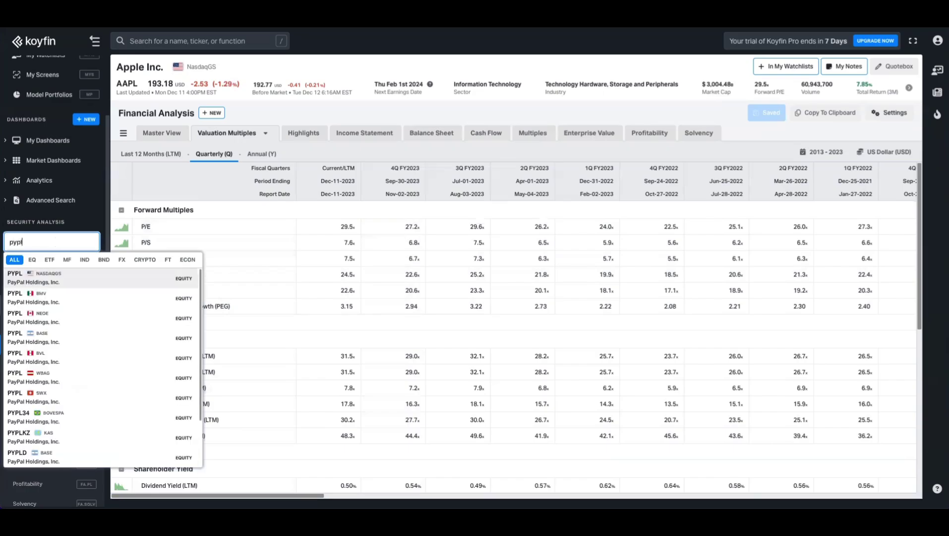
pyautogui.click(33, 273)
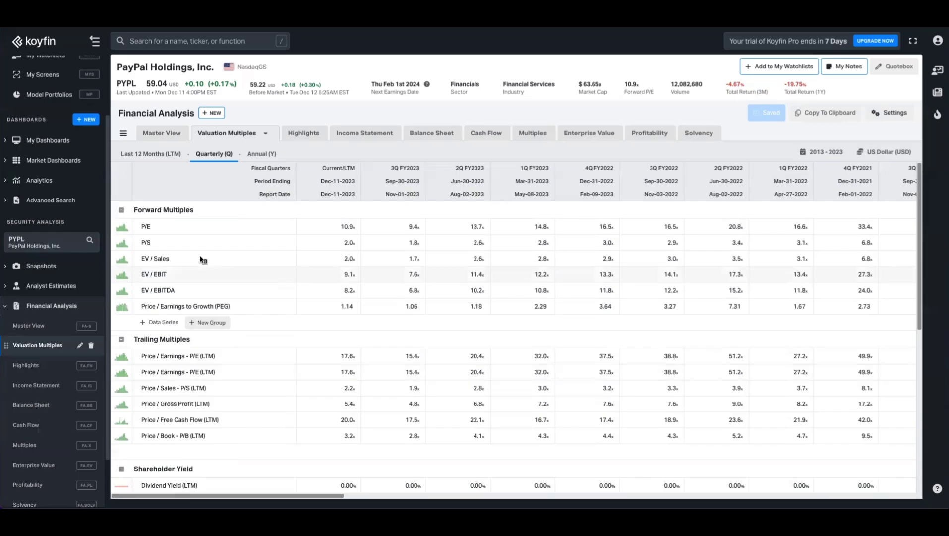
# - Review the P/E row's text options and browse the available data series under Historical Analyst Estimates and Growth Rates, CAGR %
pyautogui.click(185, 231)
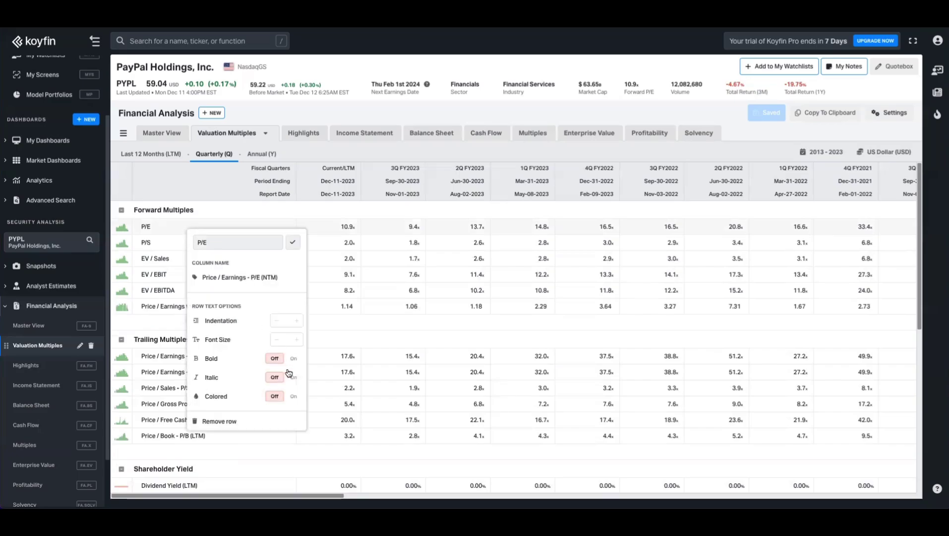
pyautogui.scroll(-3, 248, 343)
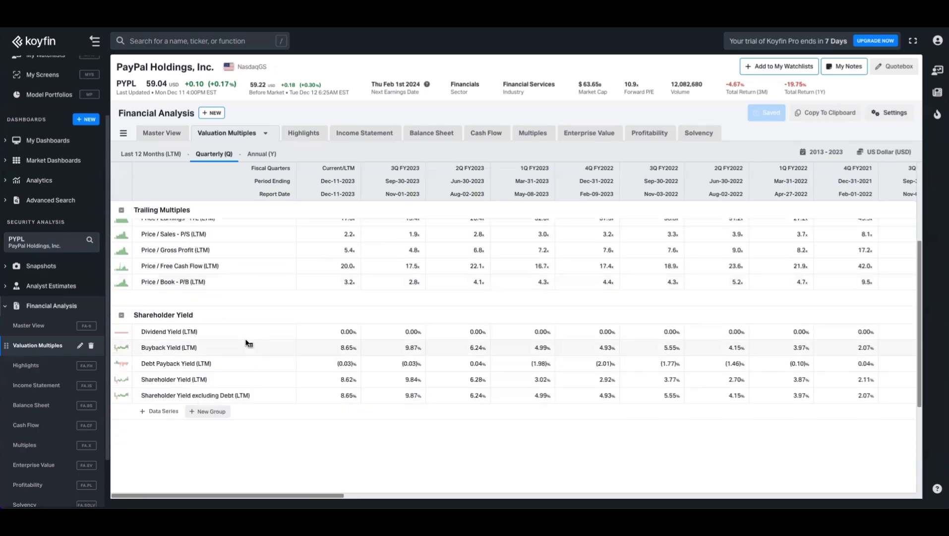
pyautogui.click(165, 412)
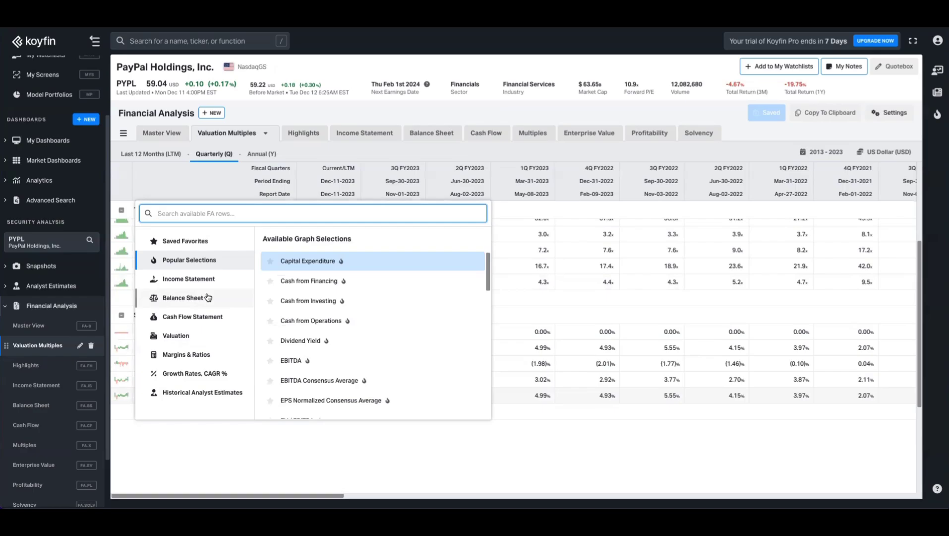
pyautogui.click(194, 391)
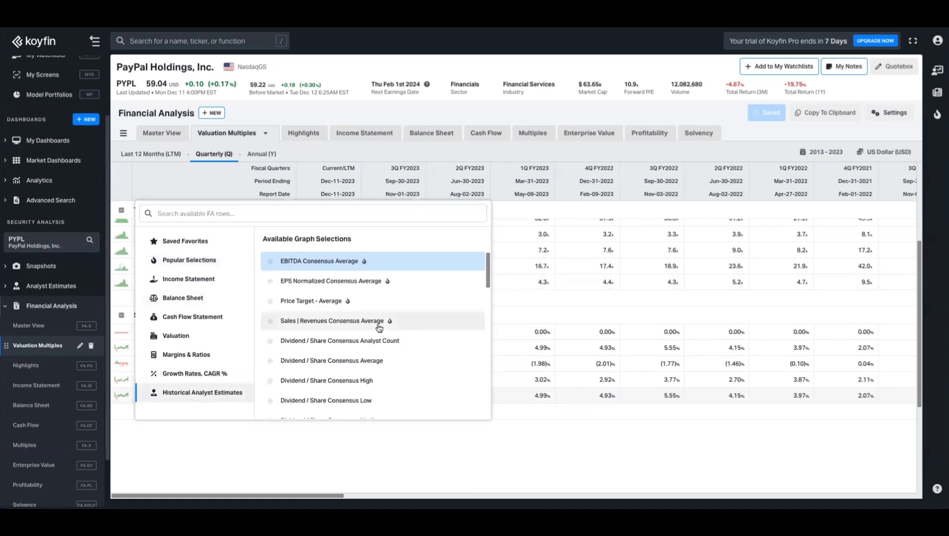
pyautogui.scroll(-5, 380, 327)
pyautogui.click(195, 375)
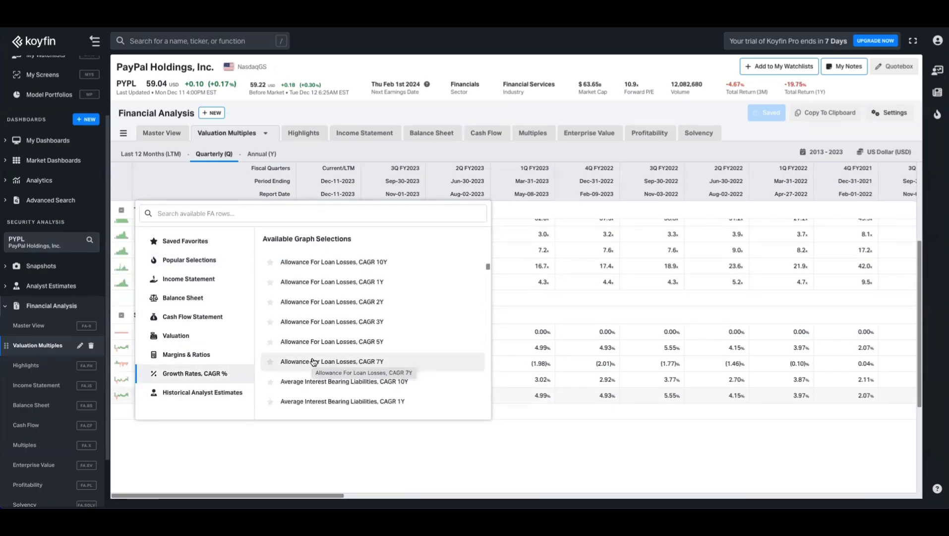
pyautogui.scroll(-10, 323, 354)
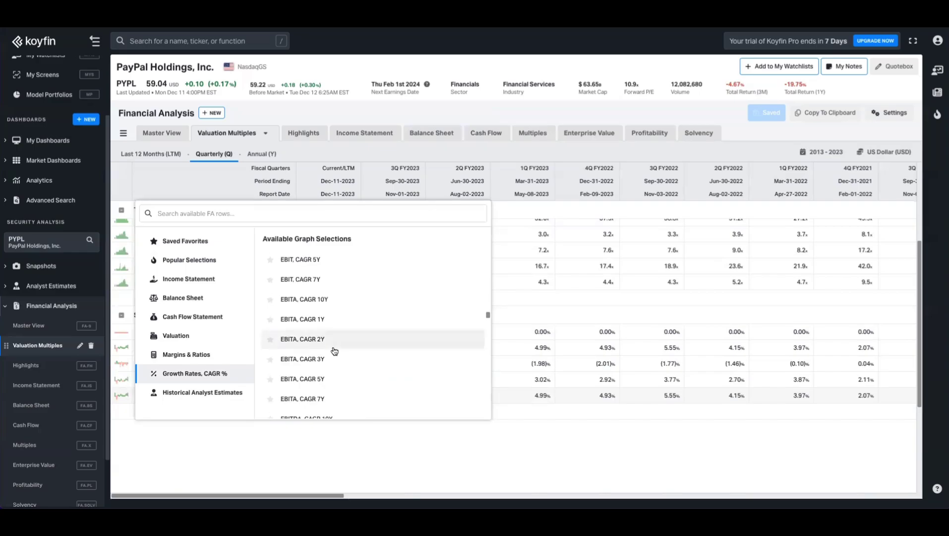
pyautogui.click(334, 347)
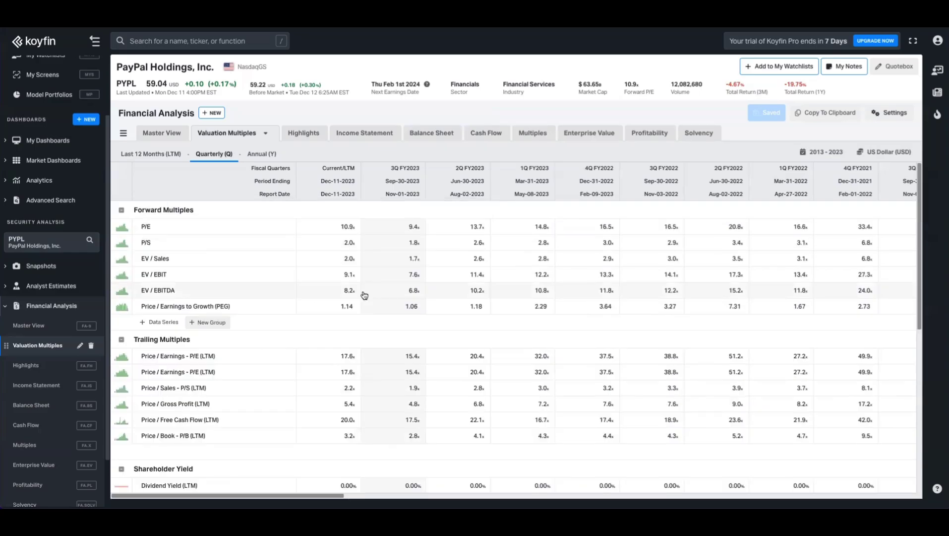